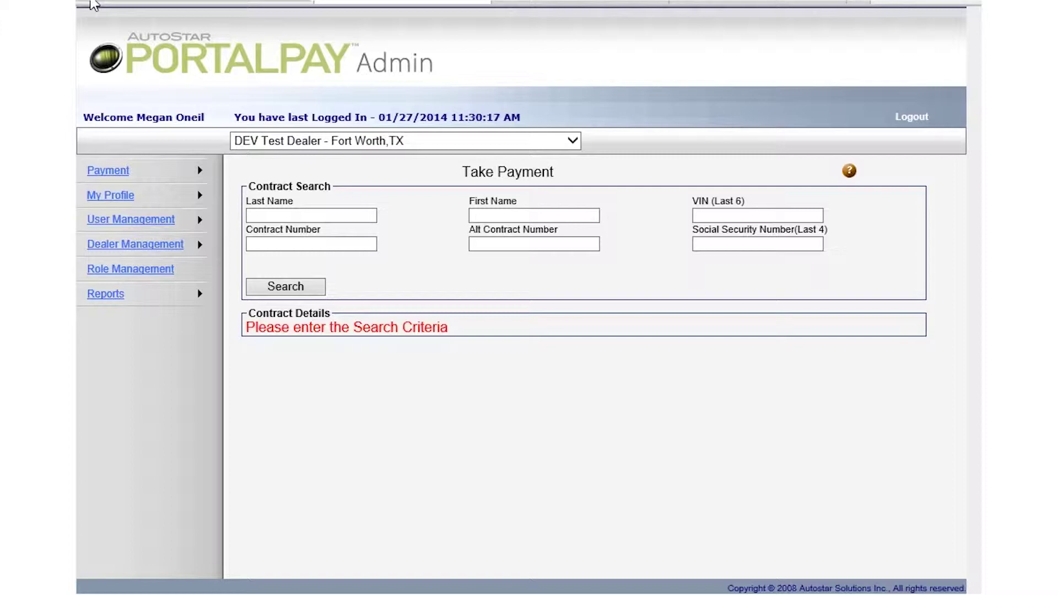
# Go to Manage User under User Management in the PortalPay Admin menu
pyautogui.moveTo(155, 220)
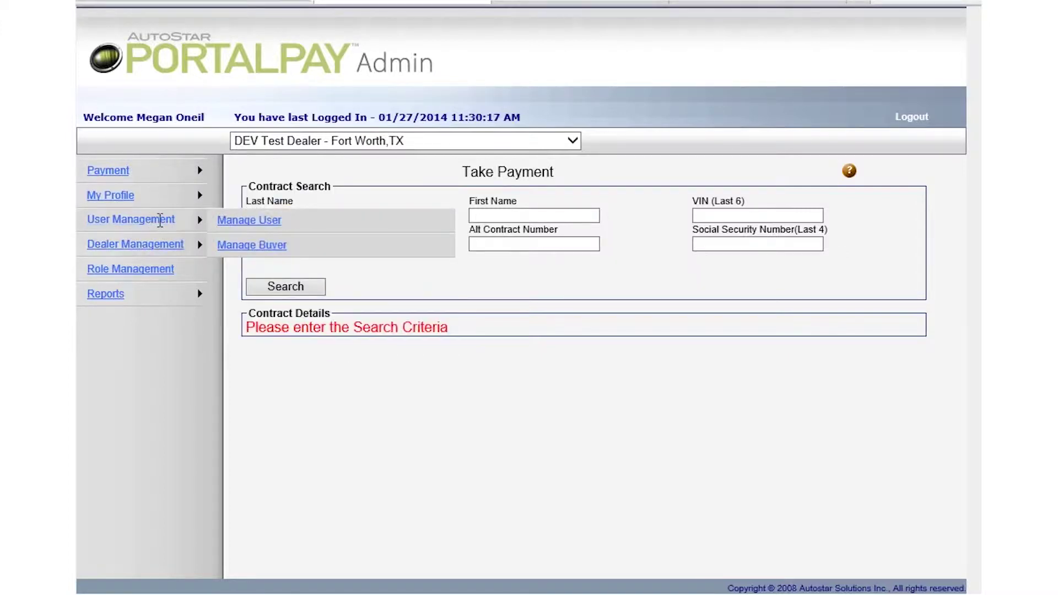
pyautogui.click(233, 222)
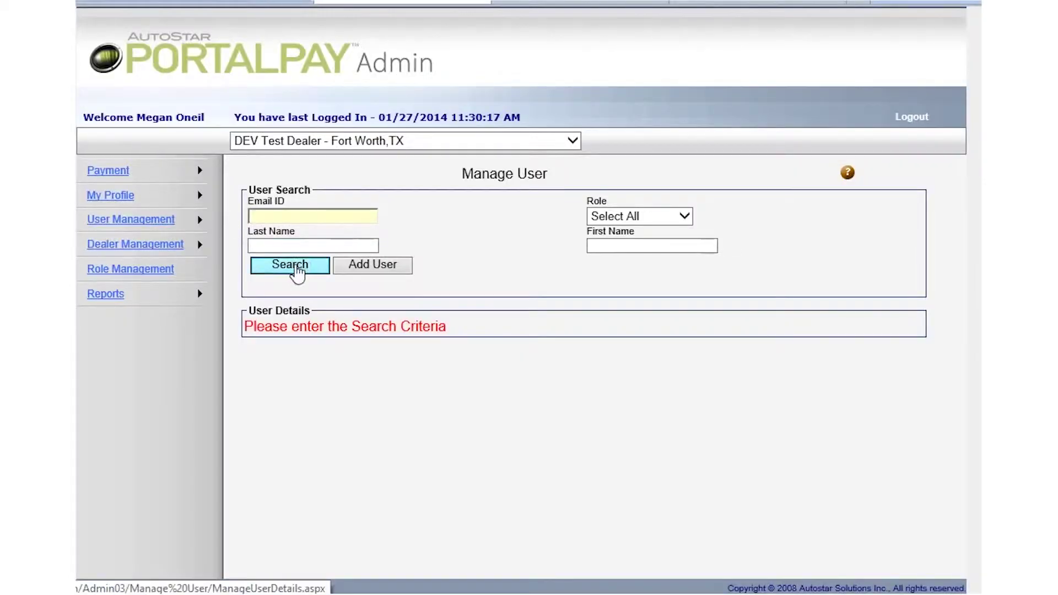
# List the portal users, save the demo user's settings unchanged, then switch to the AutoStar collections client
pyautogui.click(294, 268)
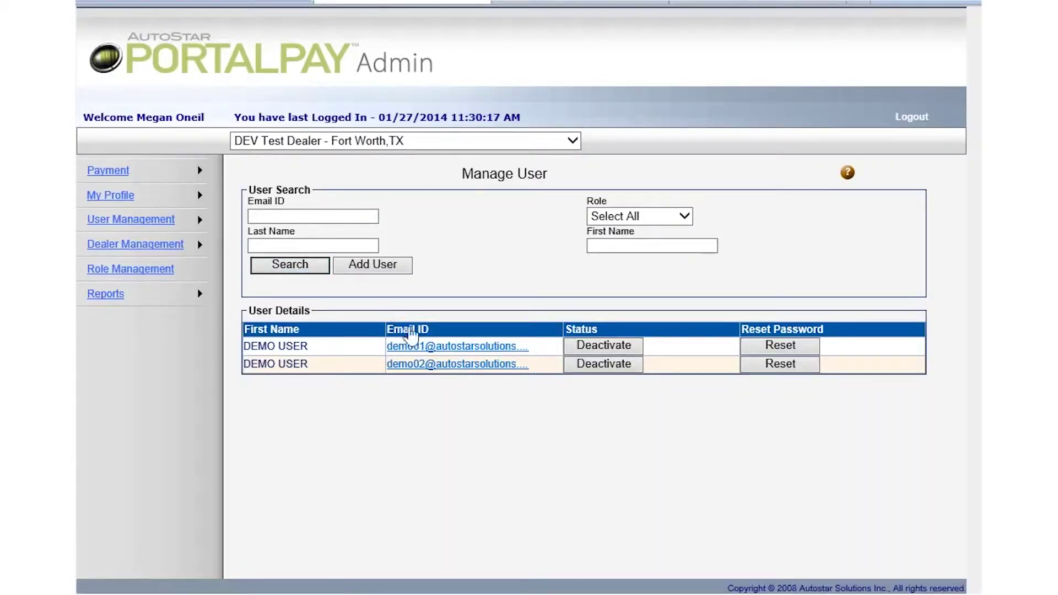
pyautogui.click(458, 347)
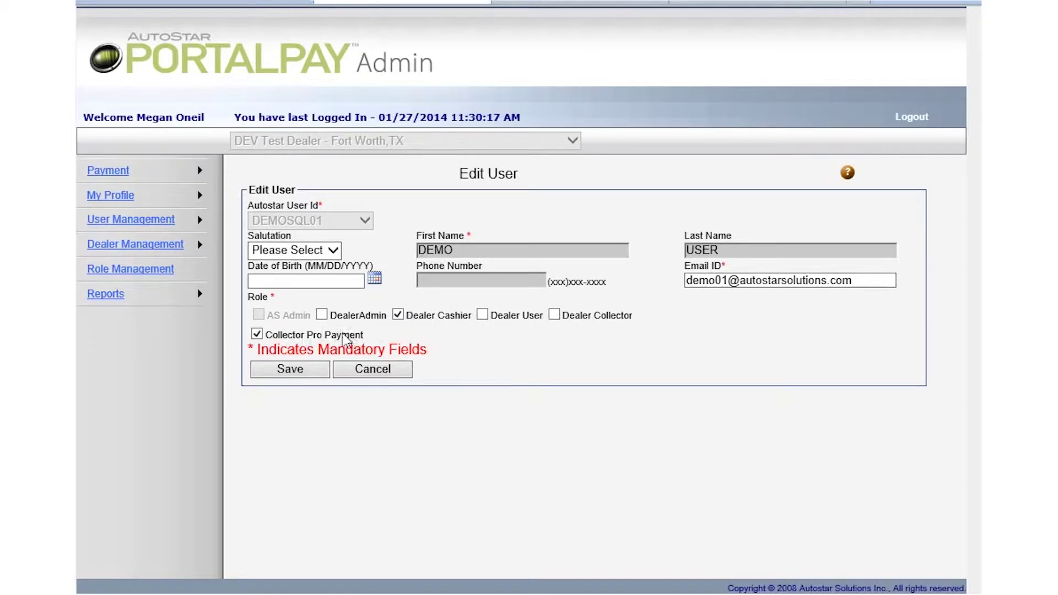
pyautogui.click(281, 375)
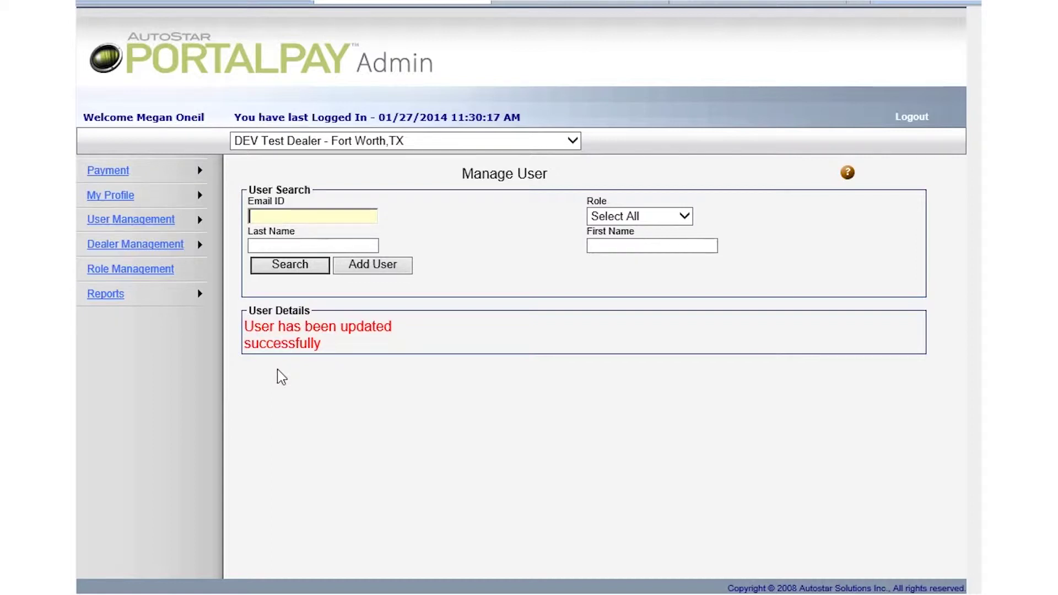
pyautogui.click(273, 591)
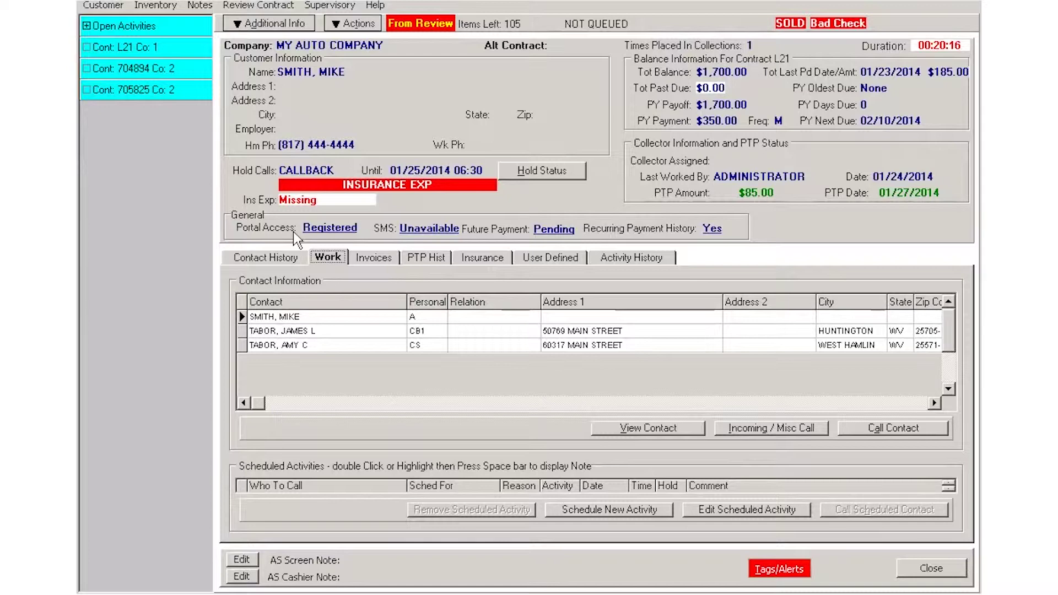
# Open the Portal Pay Configuration from the Registered portal access link to see the customer's registered e-mail
pyautogui.click(326, 229)
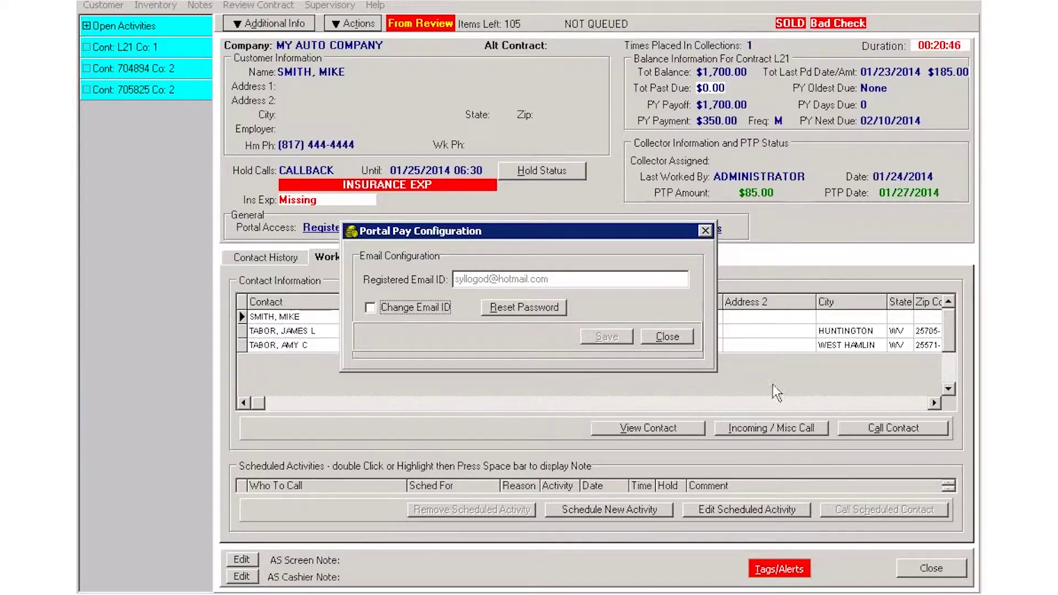
# Close the Portal Pay Configuration dialog to return to the collections work screen
pyautogui.click(669, 339)
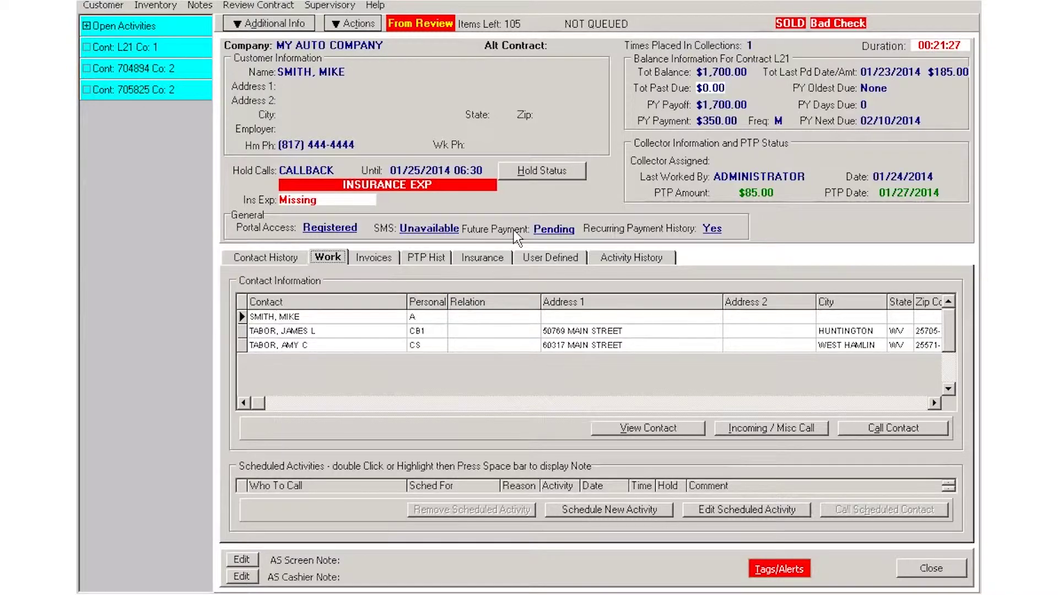
pyautogui.click(554, 229)
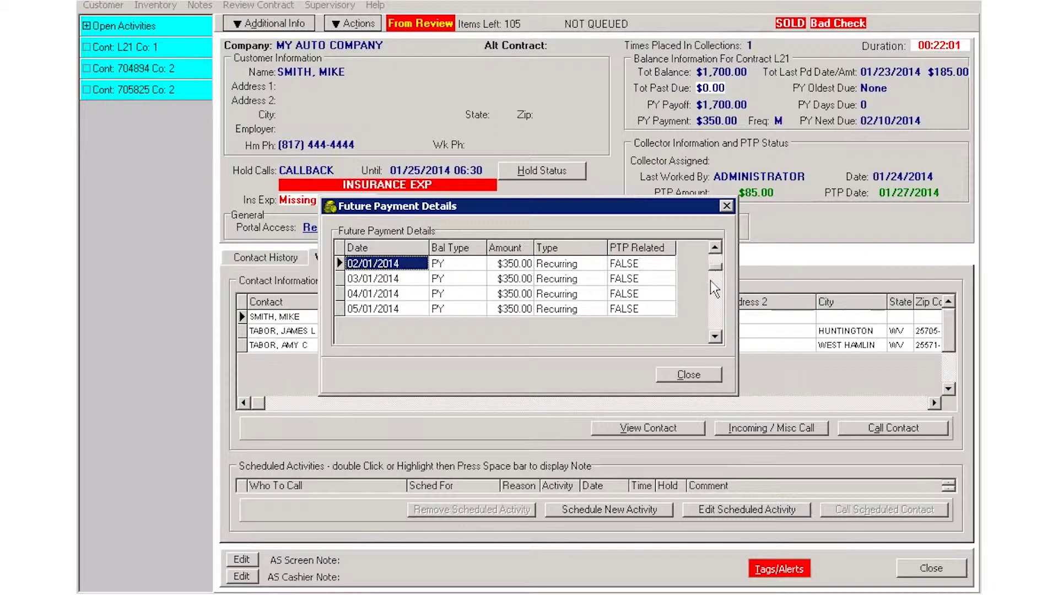
pyautogui.scroll(-2, 711, 295)
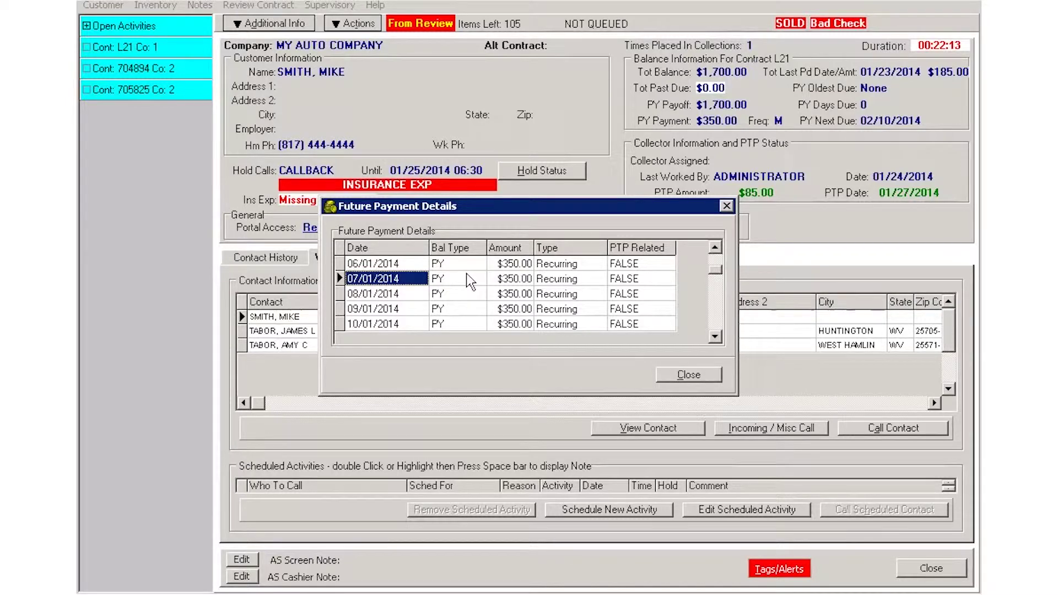
pyautogui.click(693, 369)
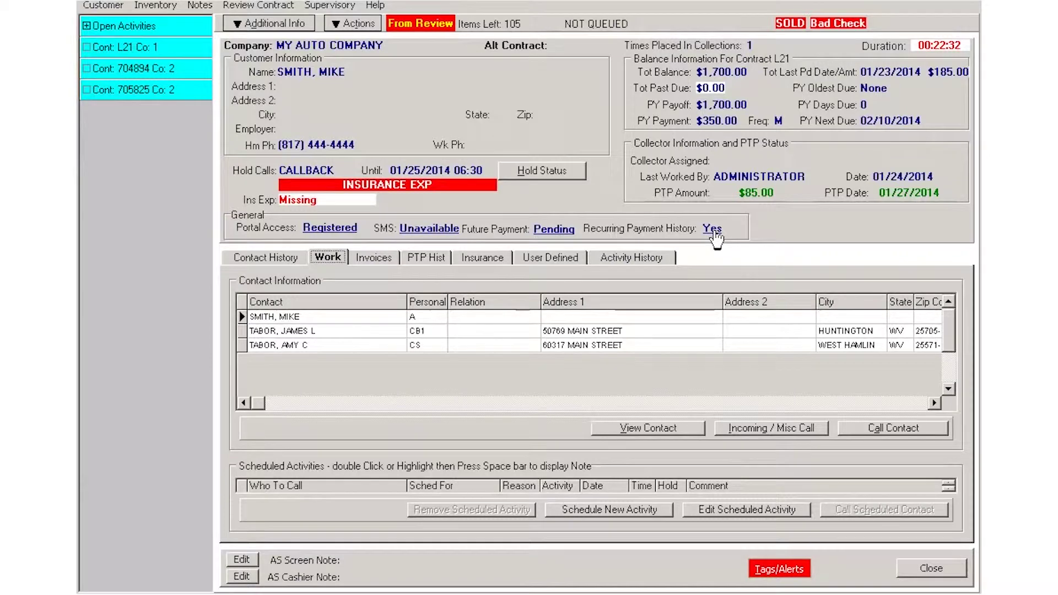
# Review the recurring payment history, then open the second contract with the $10,065.89 balance
pyautogui.click(713, 230)
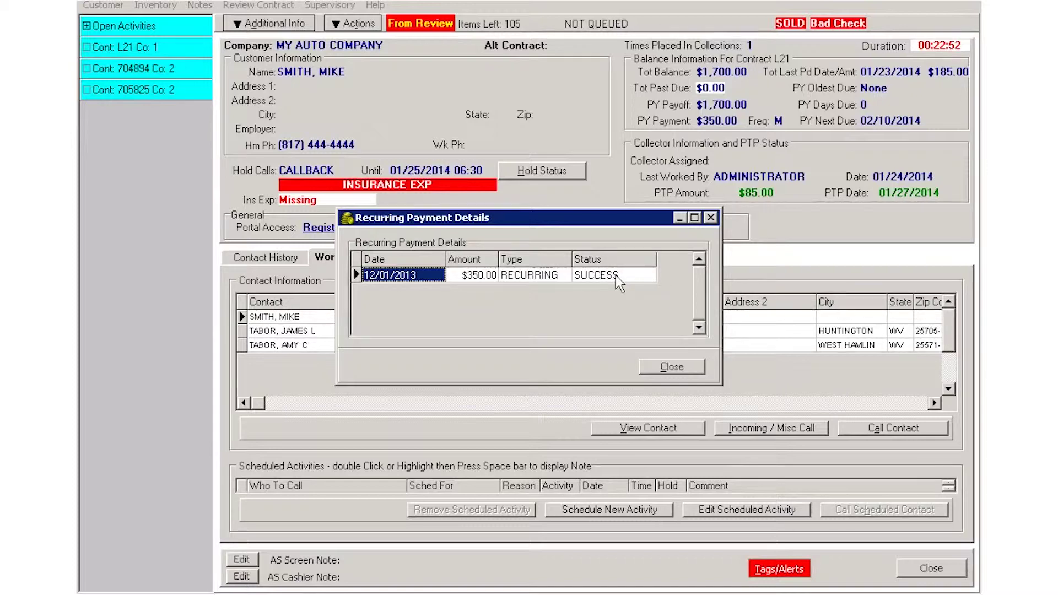
pyautogui.click(671, 365)
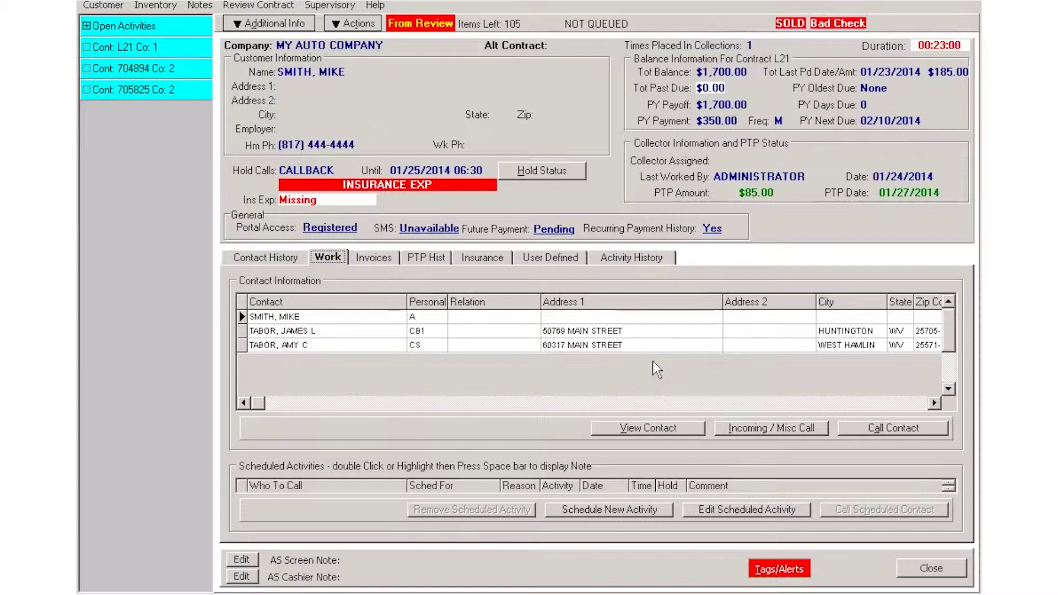
pyautogui.click(182, 70)
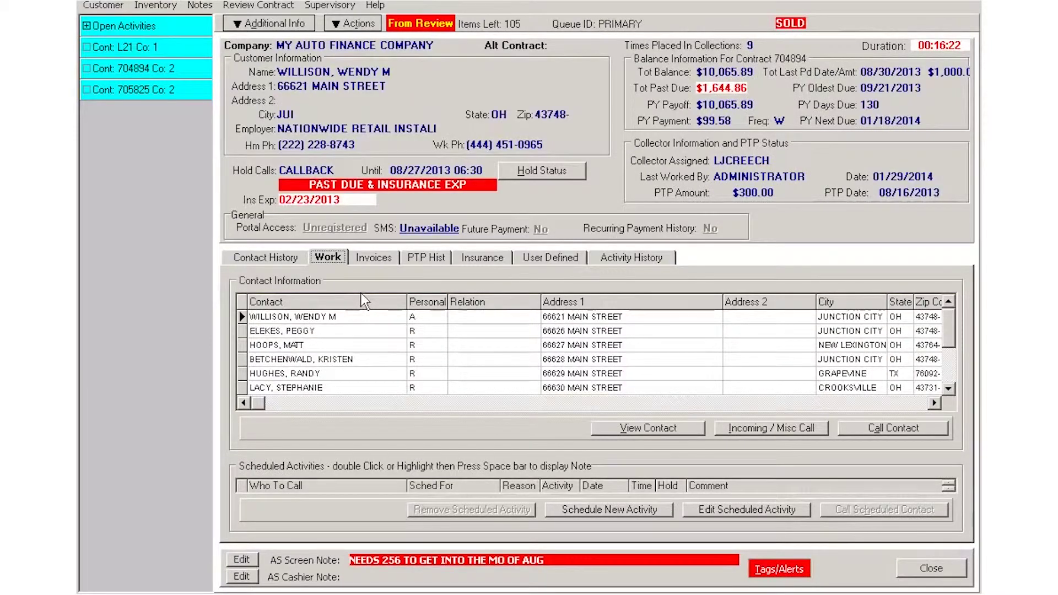
pyautogui.click(751, 427)
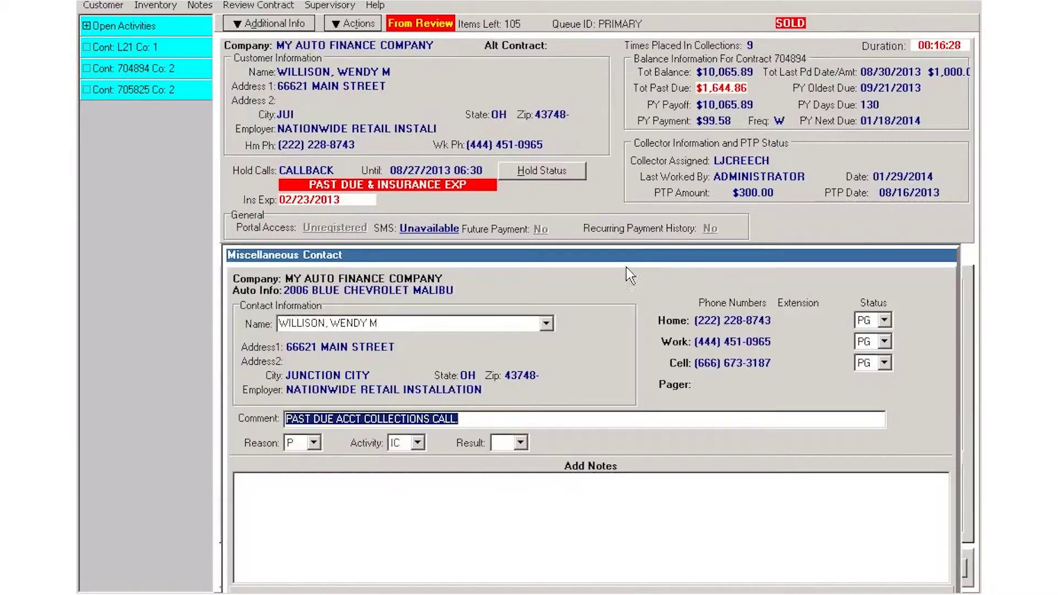
pyautogui.moveTo(627, 256); pyautogui.dragTo(622, 181)
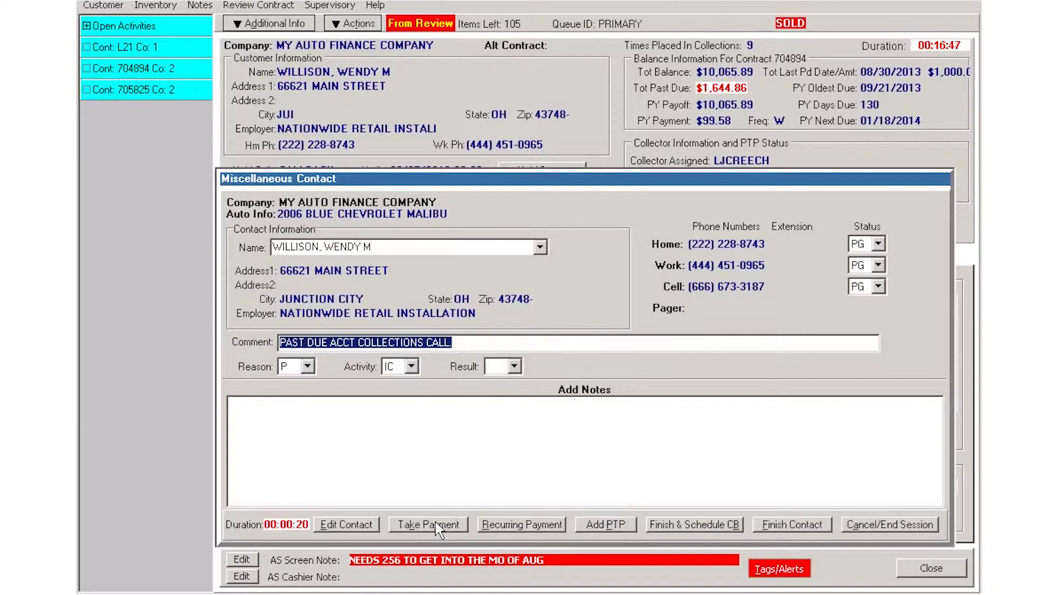
# Open Take Payment and select the customer's saved checking account as the account type
pyautogui.click(418, 521)
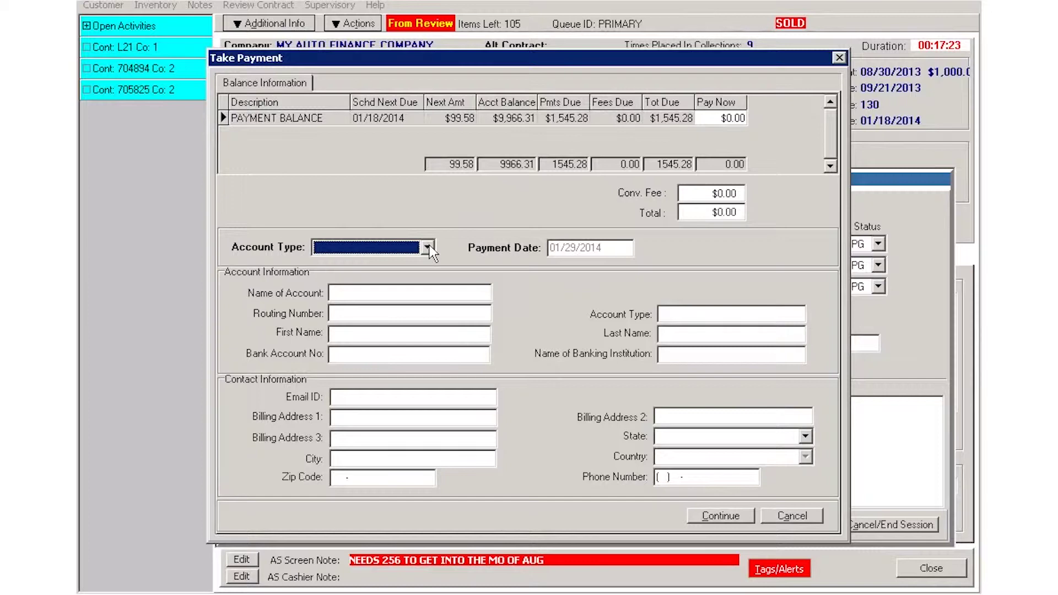
pyautogui.click(427, 247)
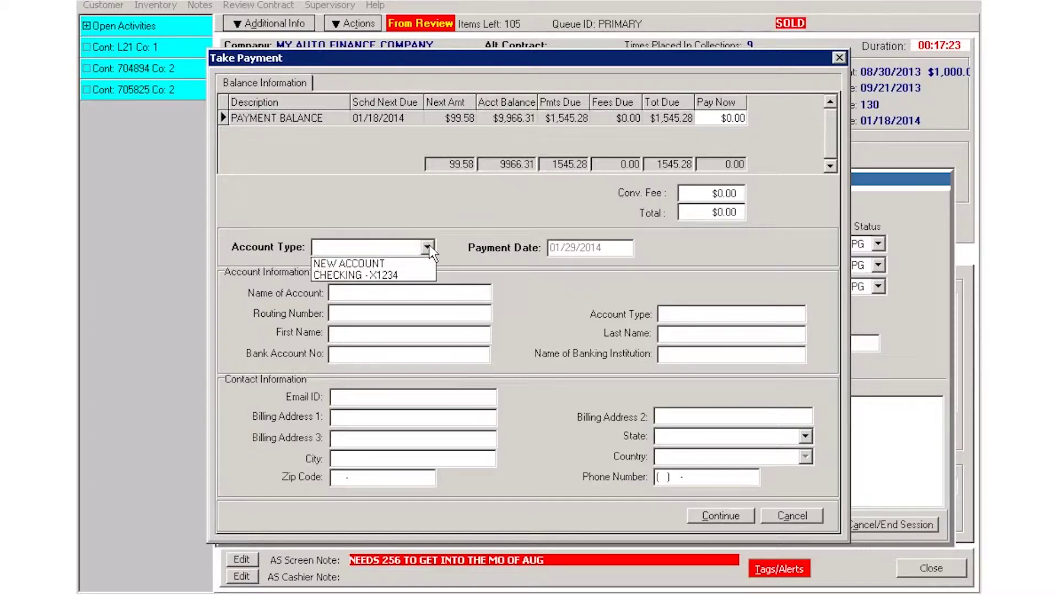
pyautogui.click(384, 263)
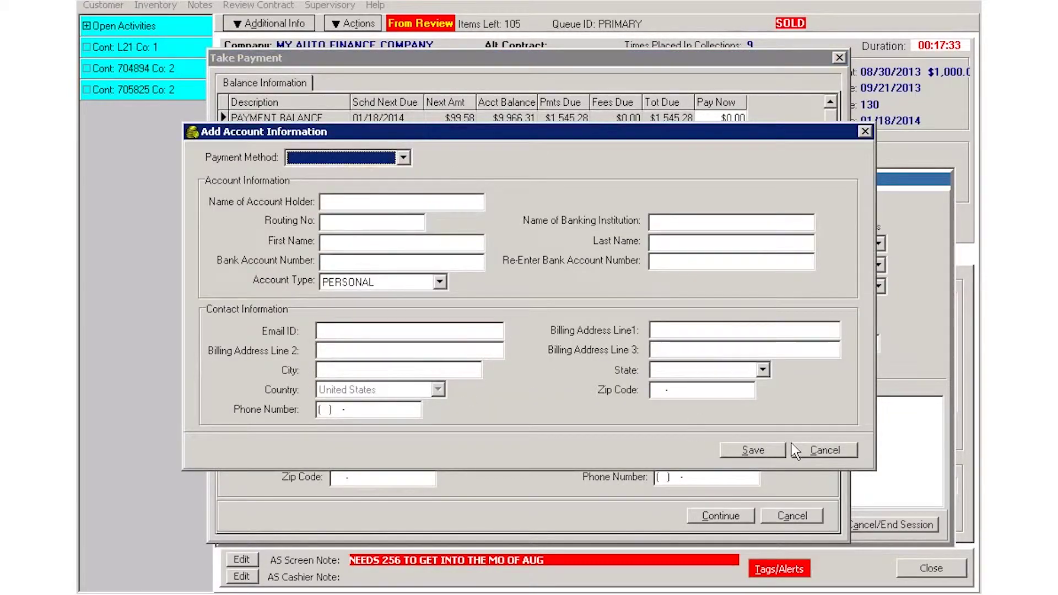
pyautogui.click(839, 452)
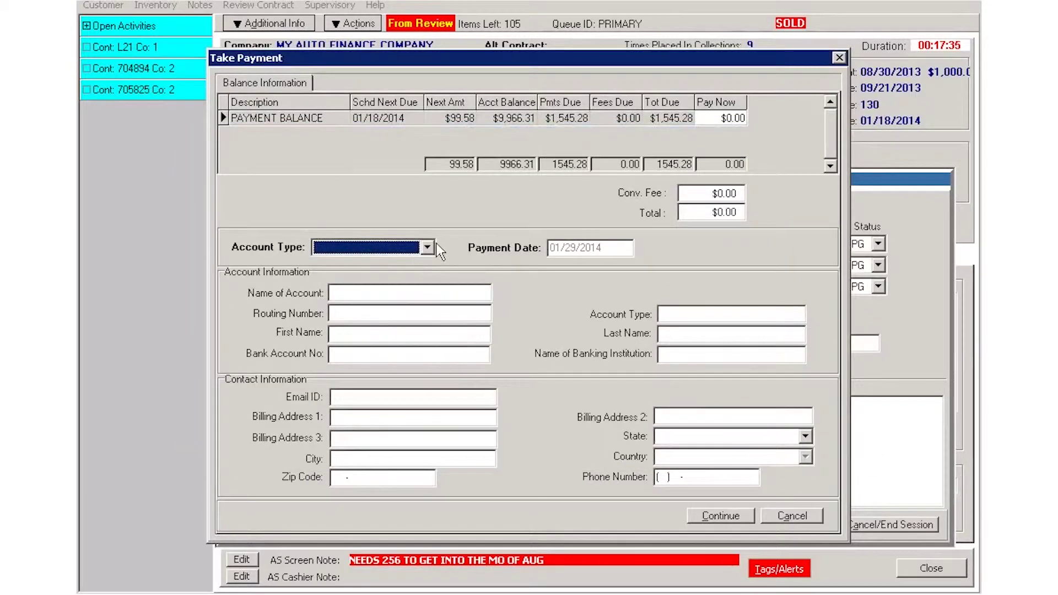
pyautogui.click(401, 252)
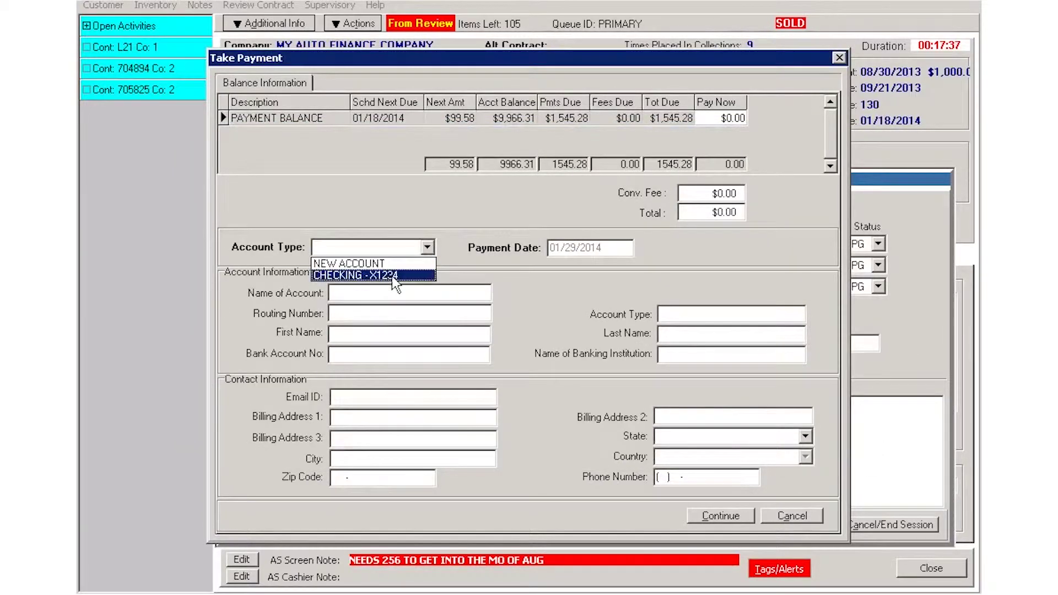
pyautogui.click(395, 275)
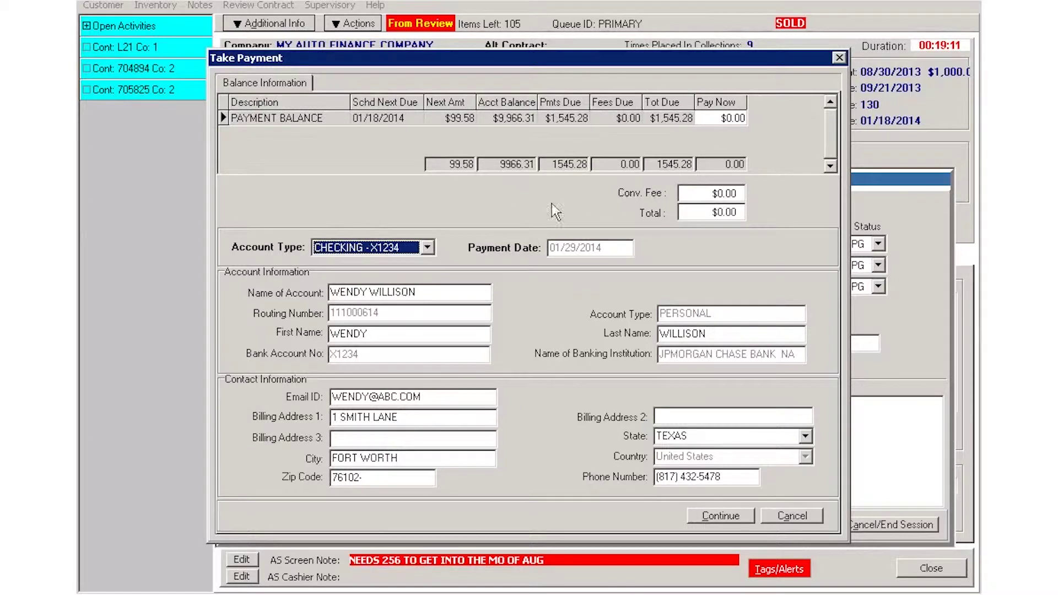
# Enter a pay-now amount of 99.58 and continue toward confirming the $104.58 payment
pyautogui.click(724, 120)
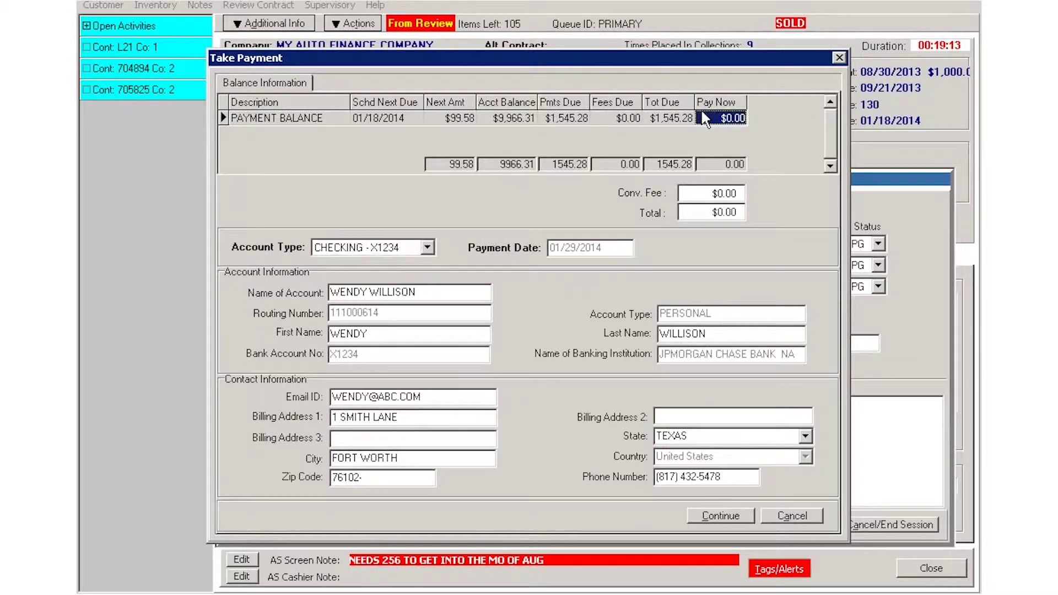
pyautogui.write('99.58')
pyautogui.press('Tab')
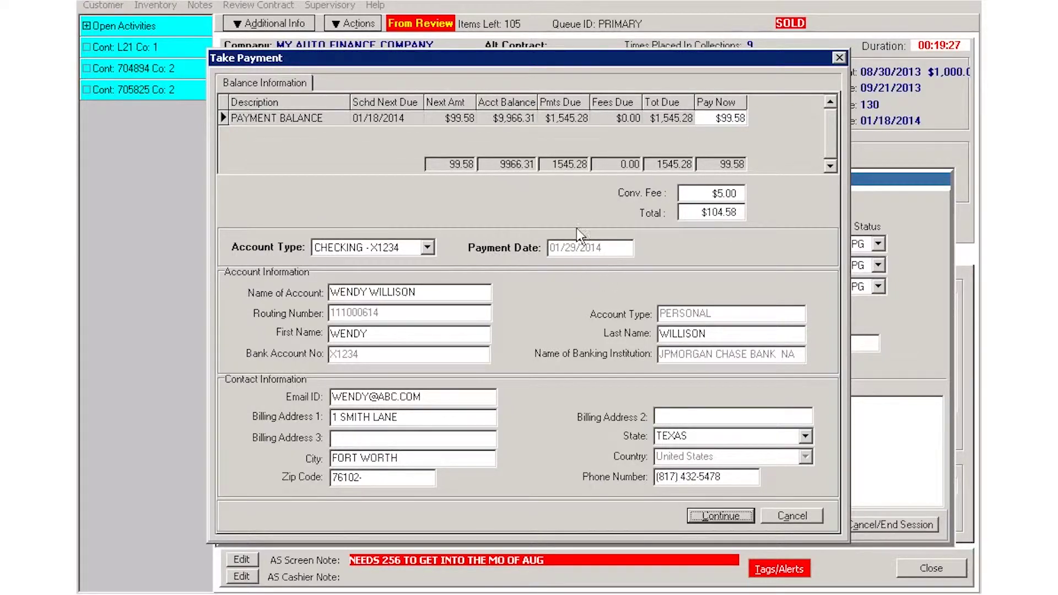
pyautogui.click(726, 517)
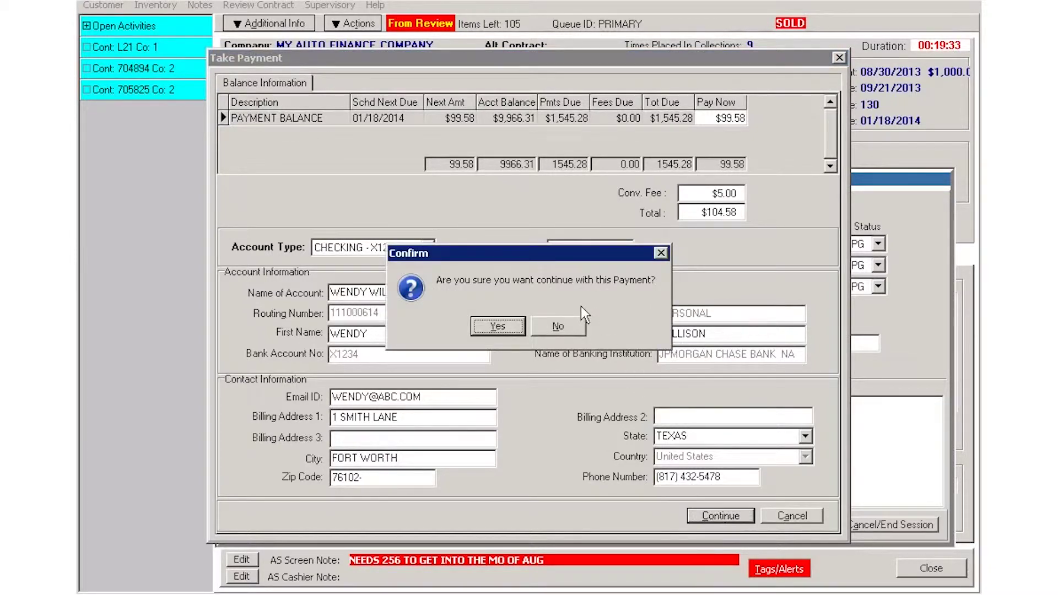
# Confirm continuing, authorize the ACH payment, and enable emailing the TEL authorization
pyautogui.click(497, 327)
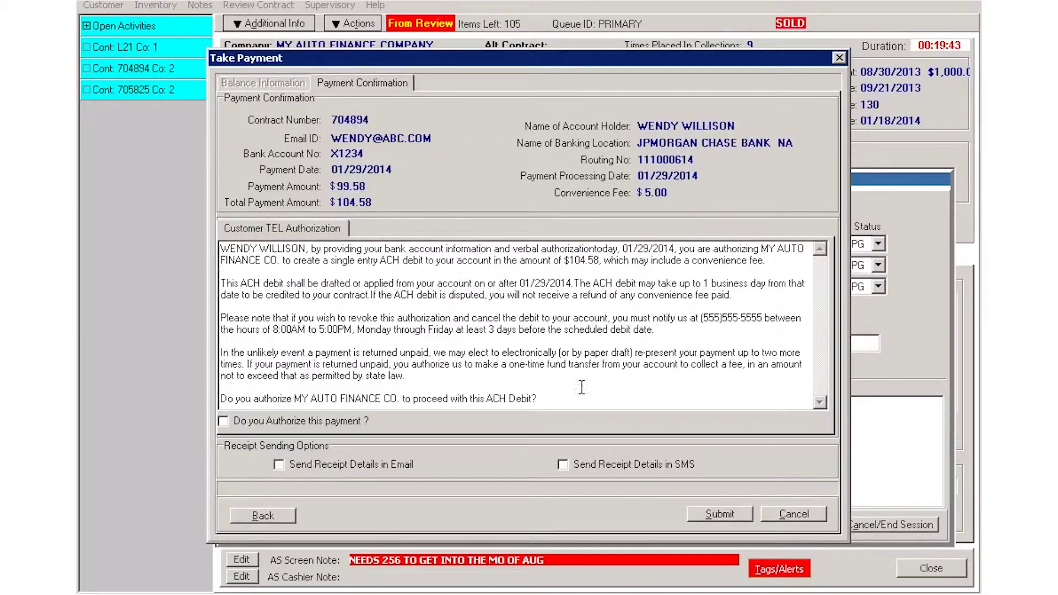
pyautogui.click(224, 421)
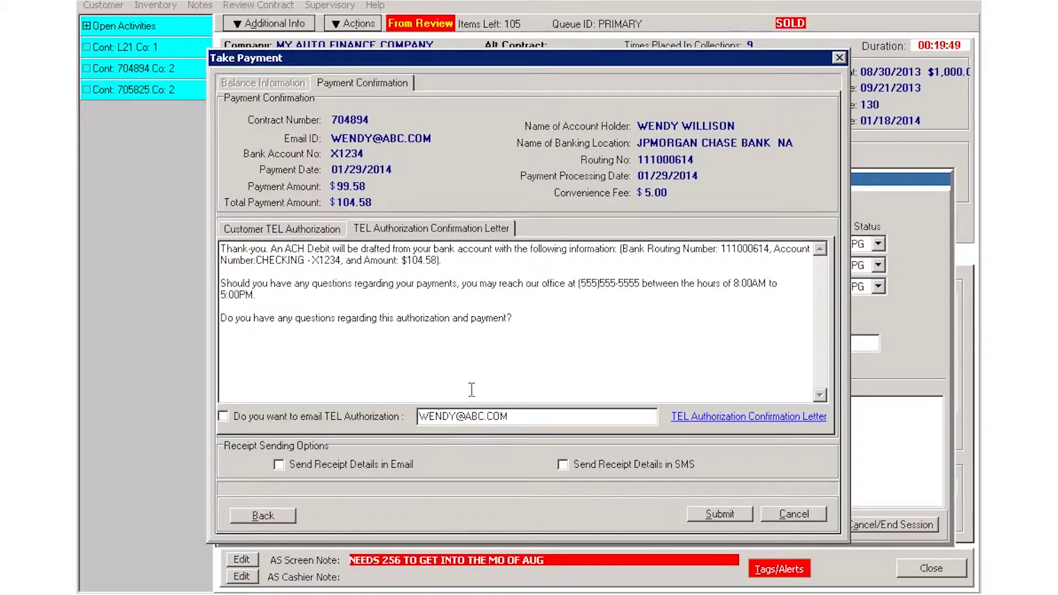
pyautogui.click(223, 417)
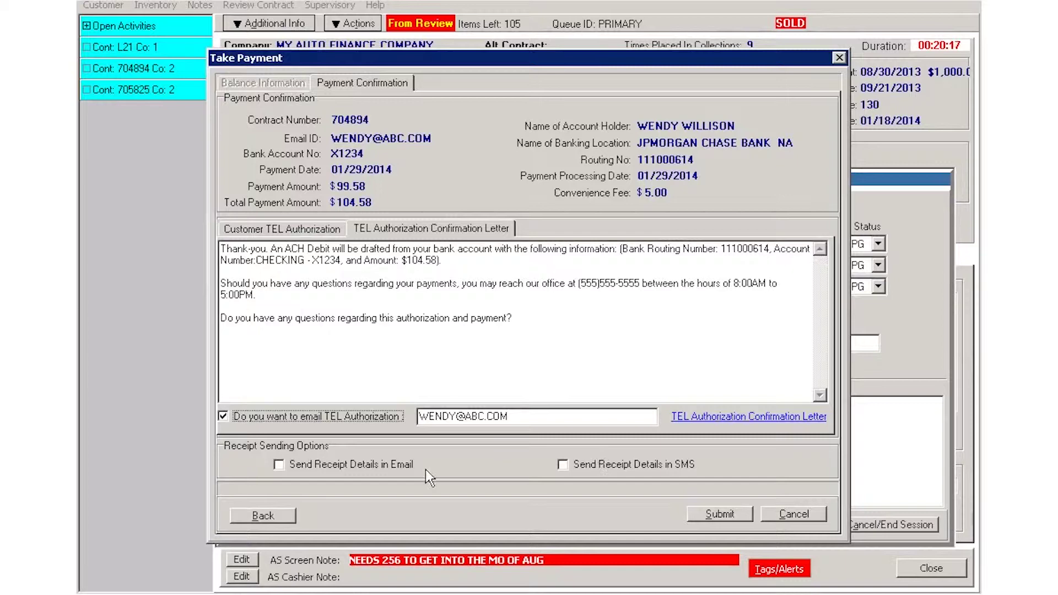
# Turn on emailed receipt details and submit the $99.58 payment plus $5.00 convenience fee
pyautogui.click(292, 463)
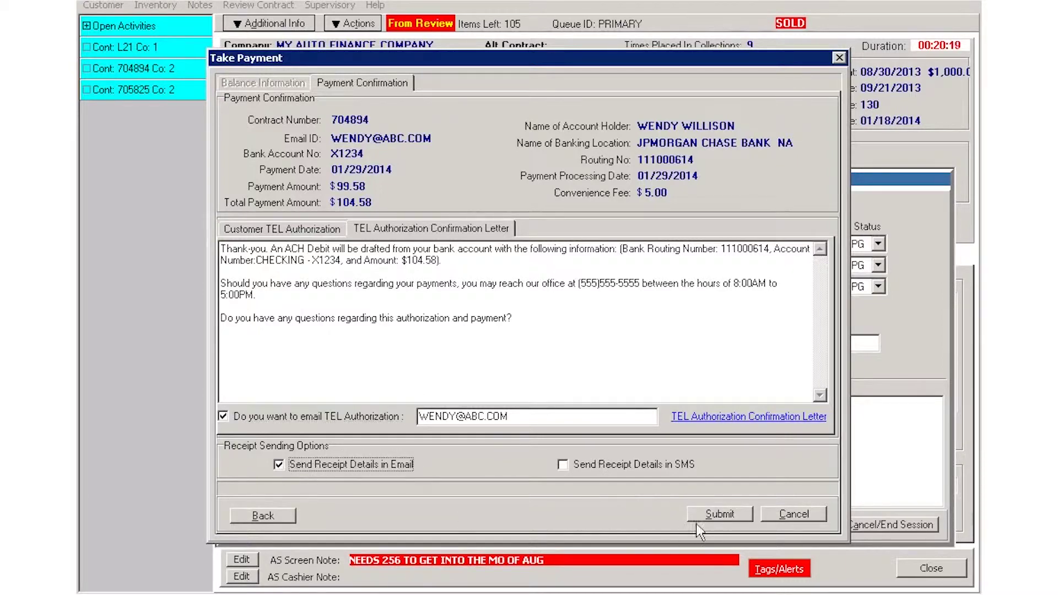
pyautogui.click(718, 512)
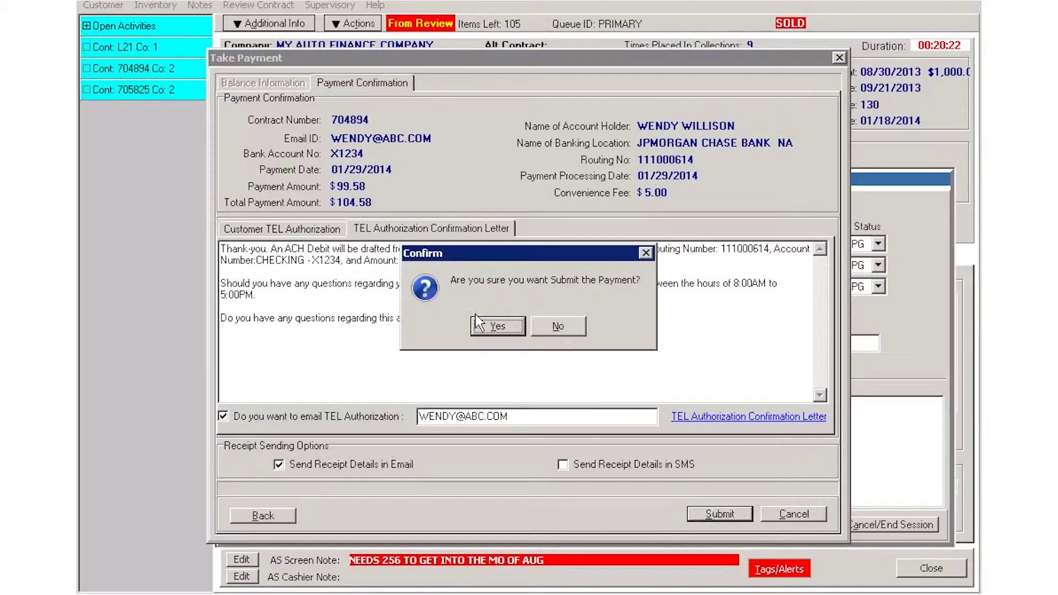
pyautogui.click(498, 327)
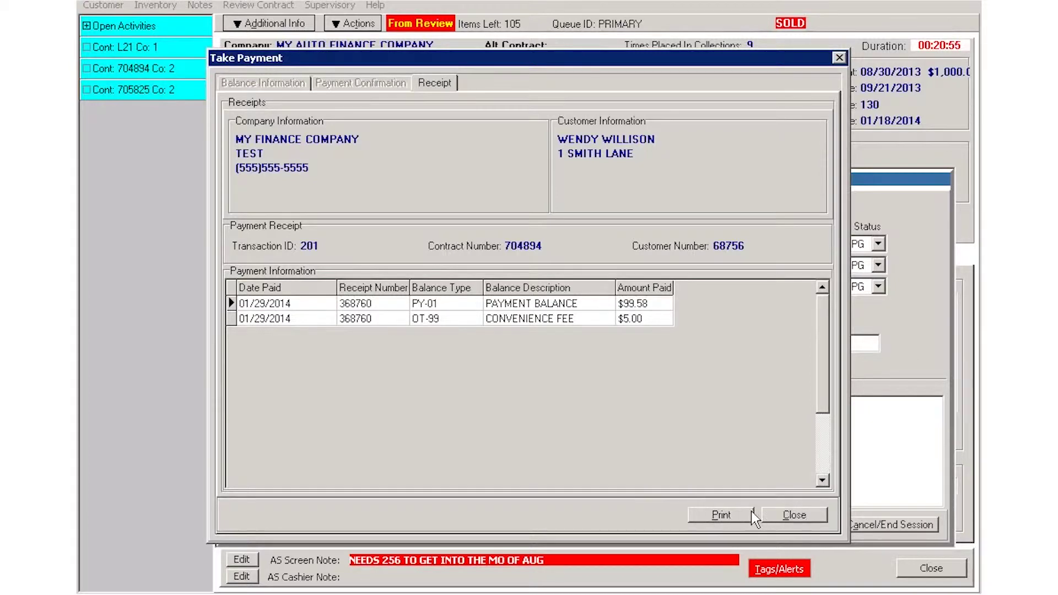
# Close the receipt and finish the contact with result PT and comment 'pmt today will pay again fri'
pyautogui.click(793, 513)
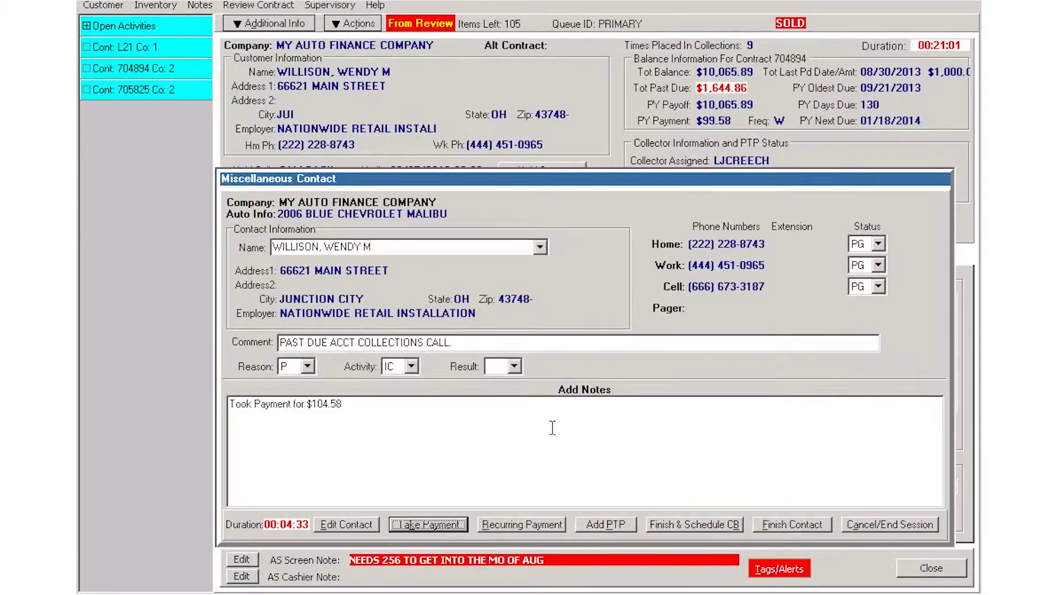
pyautogui.click(514, 367)
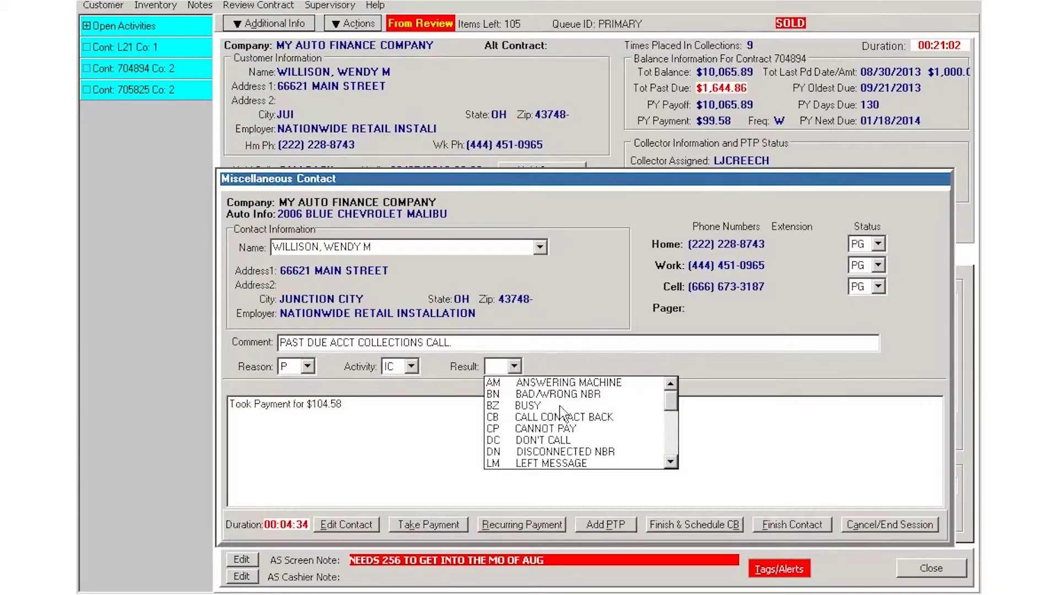
pyautogui.scroll(-5, 562, 414)
pyautogui.scroll(2, 568, 436)
pyautogui.click(545, 463)
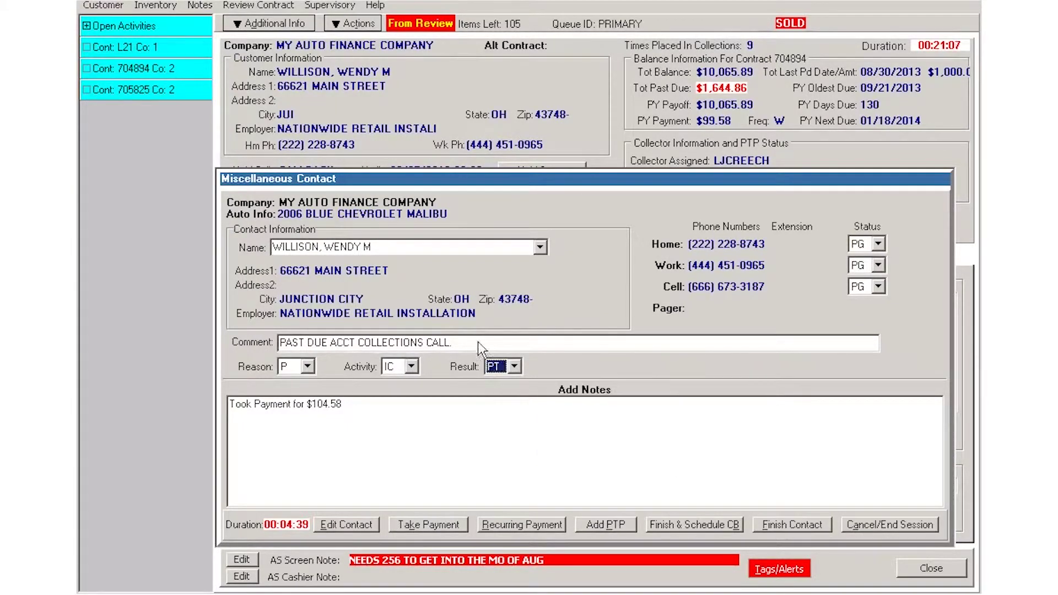
pyautogui.click(357, 342)
pyautogui.write('p')
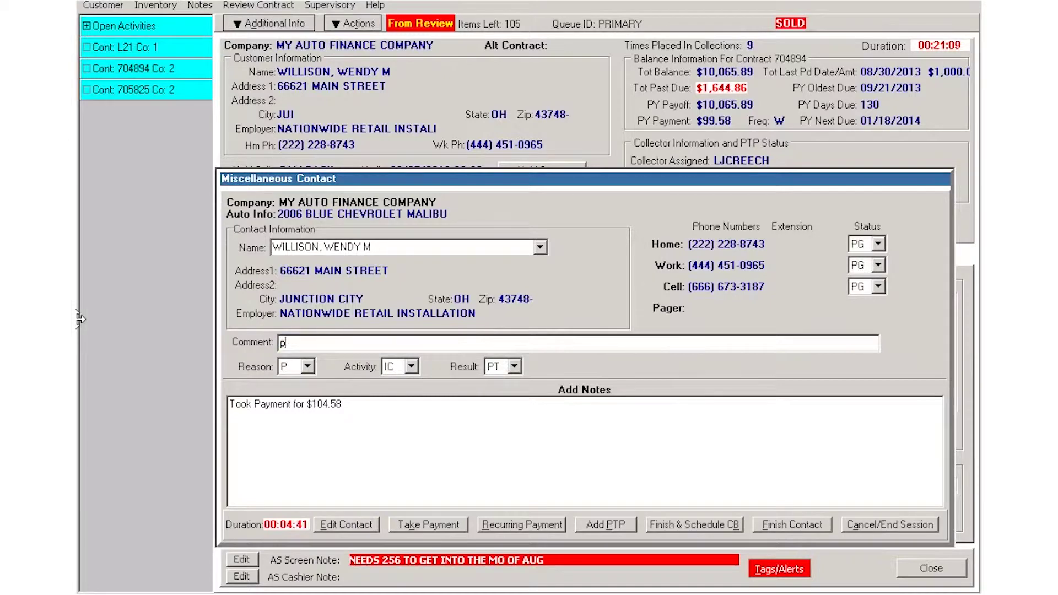
pyautogui.write('mt today wil')
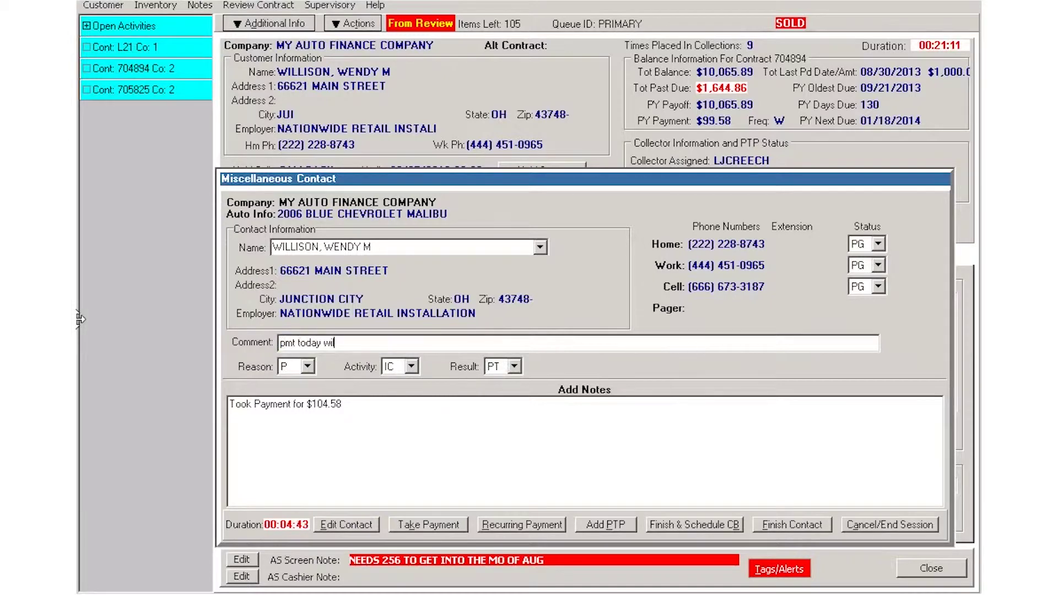
pyautogui.write('l pay again fri')
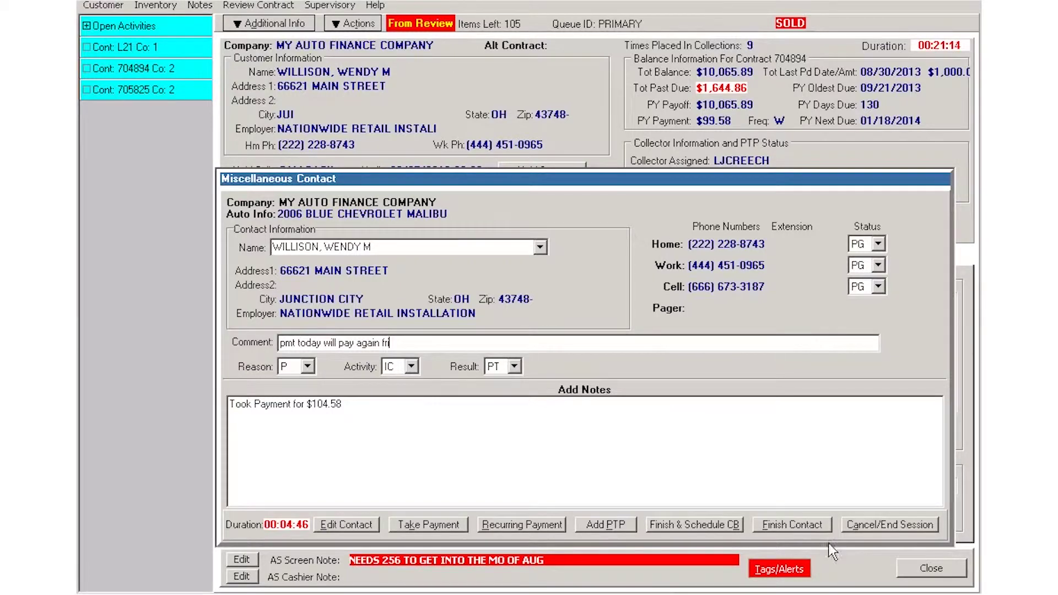
pyautogui.click(812, 520)
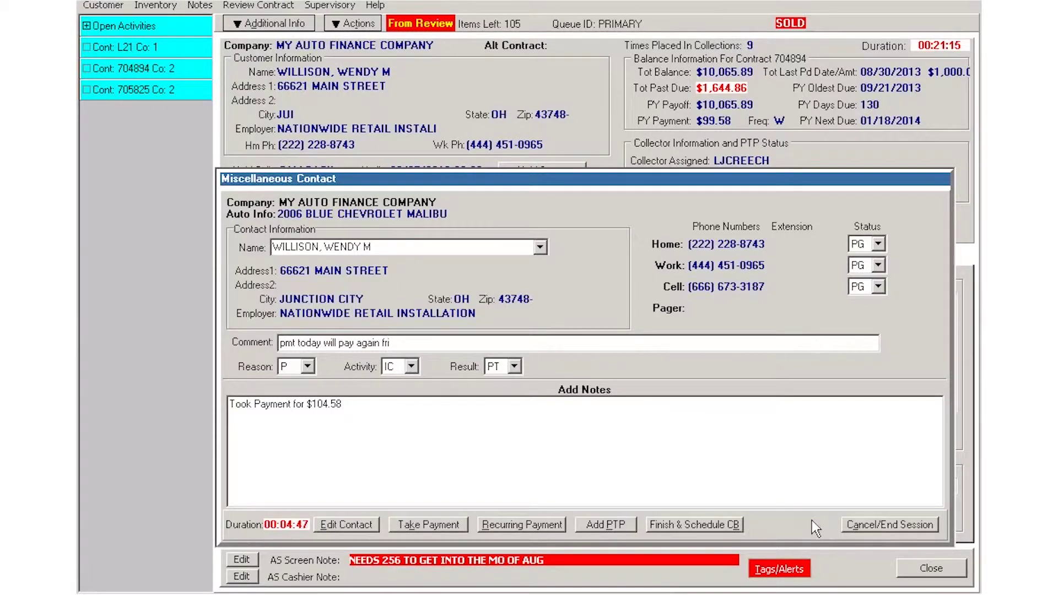
# End the session, start an Incoming / Misc Call contact, and bring up Promise To Pay
pyautogui.click(893, 523)
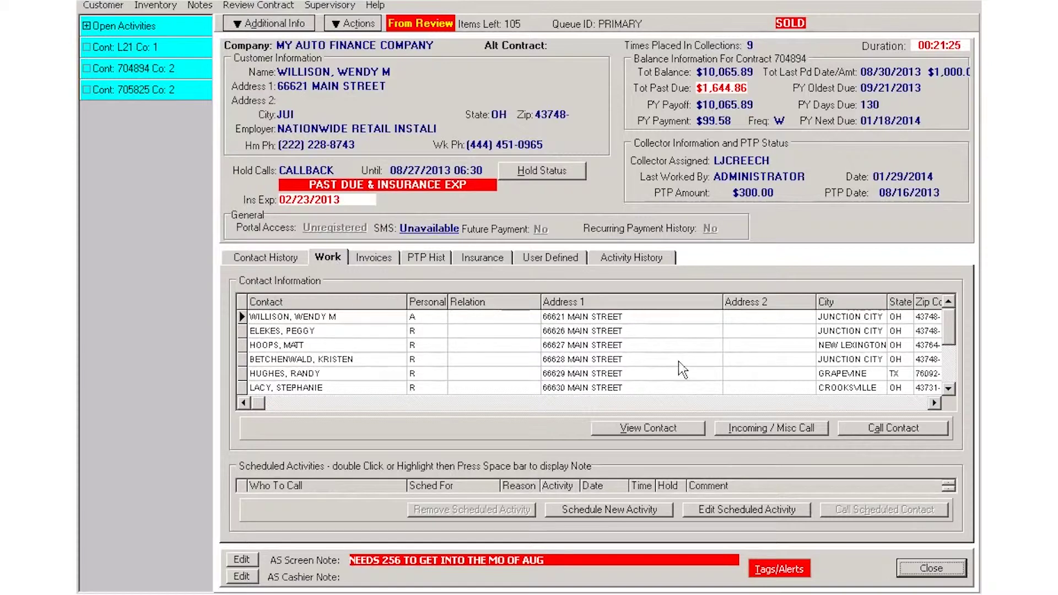
pyautogui.click(758, 431)
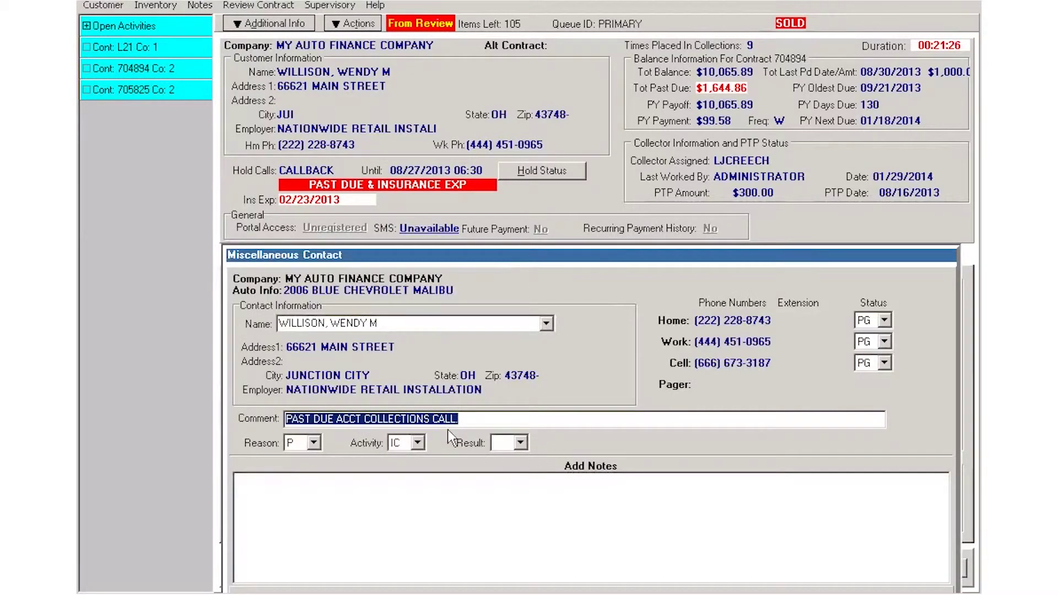
pyautogui.moveTo(567, 255); pyautogui.dragTo(540, 118)
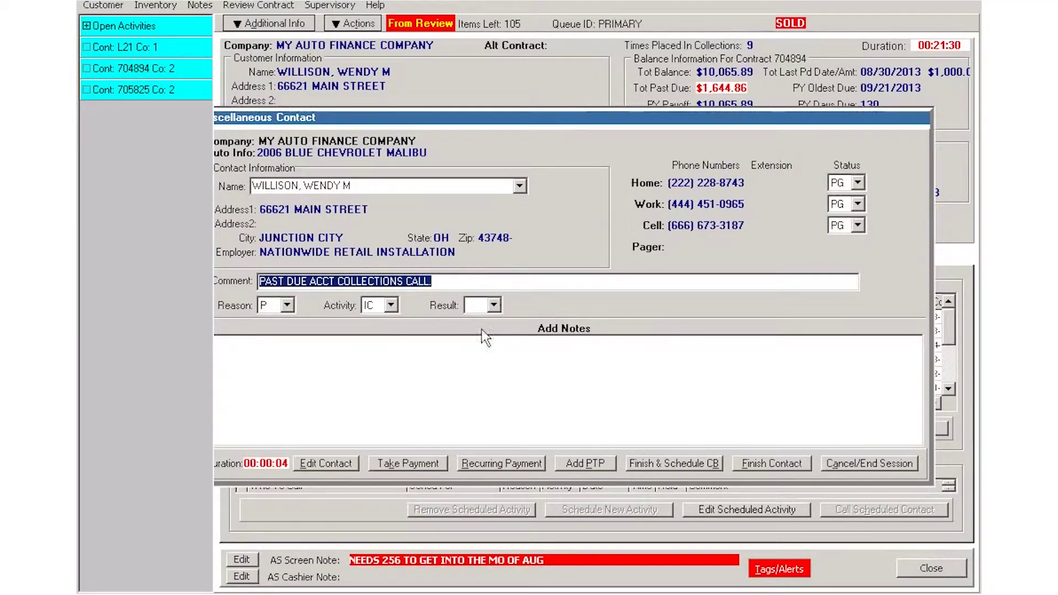
pyautogui.click(587, 462)
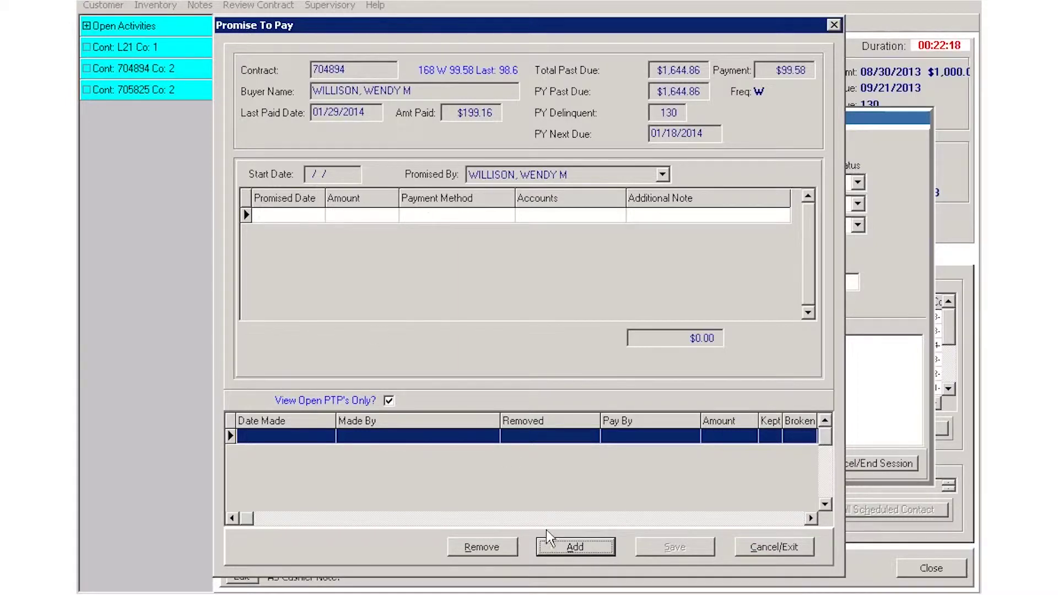
# Add a promise row for the account holder dated 02/07/2014 with amount 99.58
pyautogui.click(587, 548)
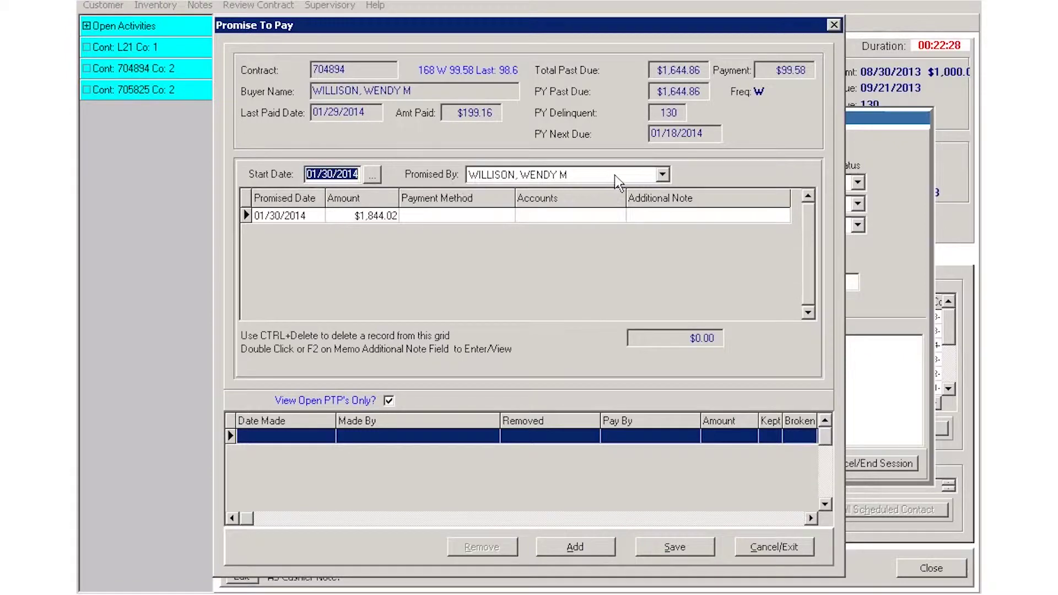
pyautogui.click(663, 174)
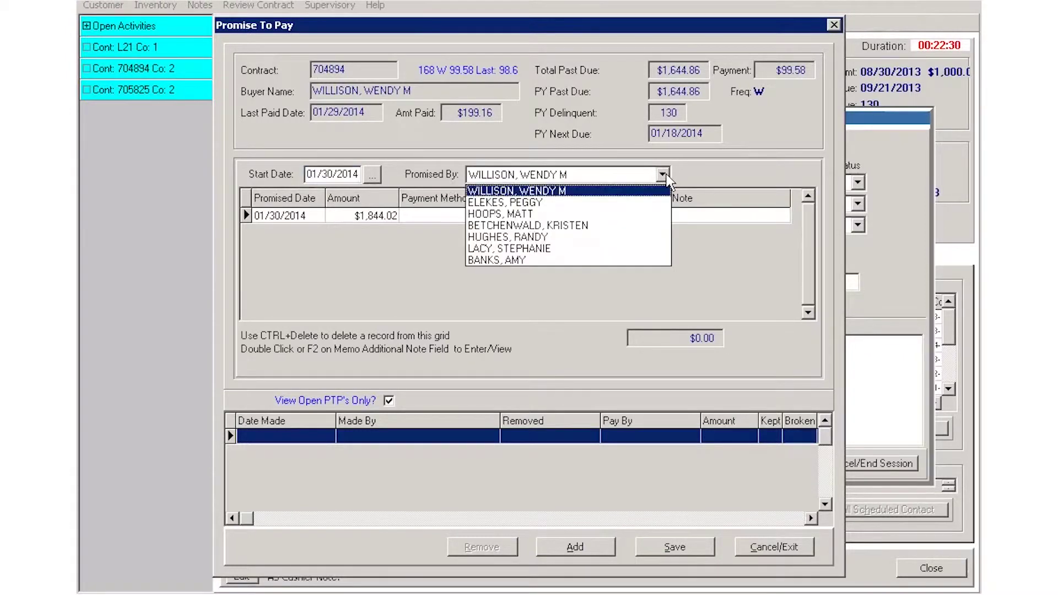
pyautogui.click(555, 193)
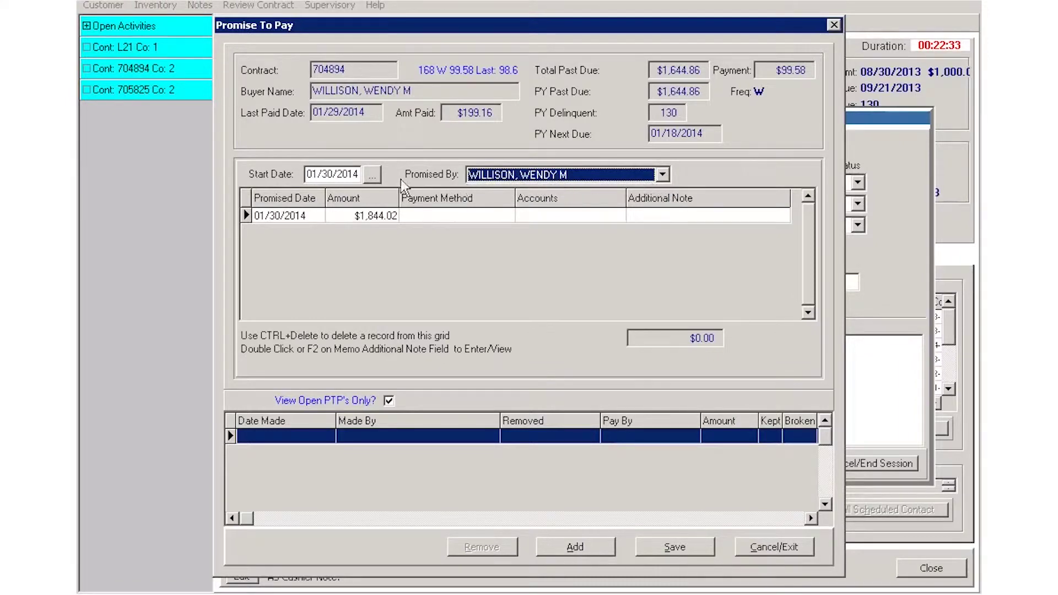
pyautogui.click(299, 215)
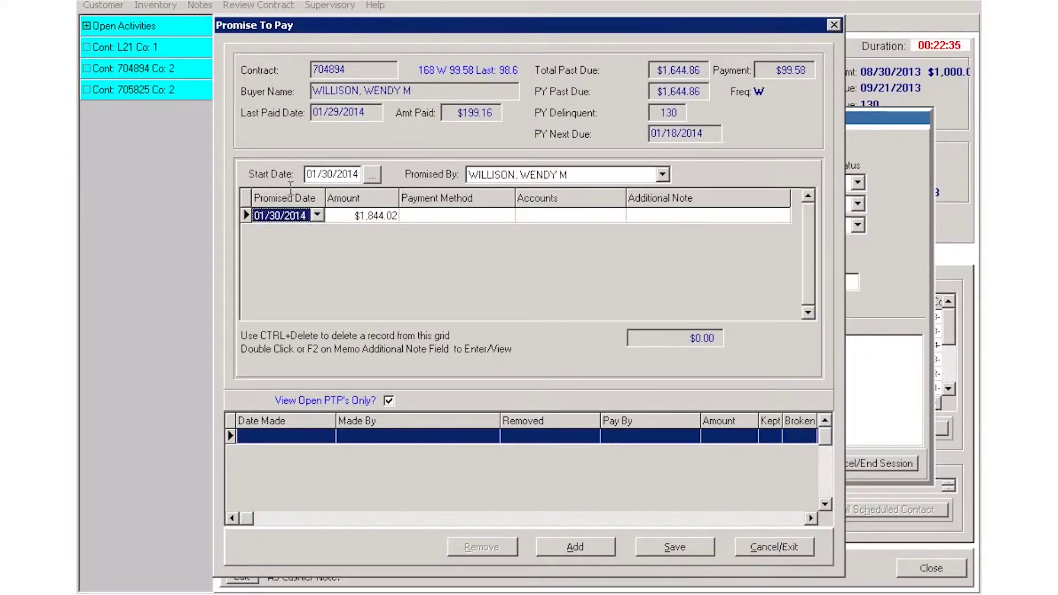
pyautogui.click(317, 215)
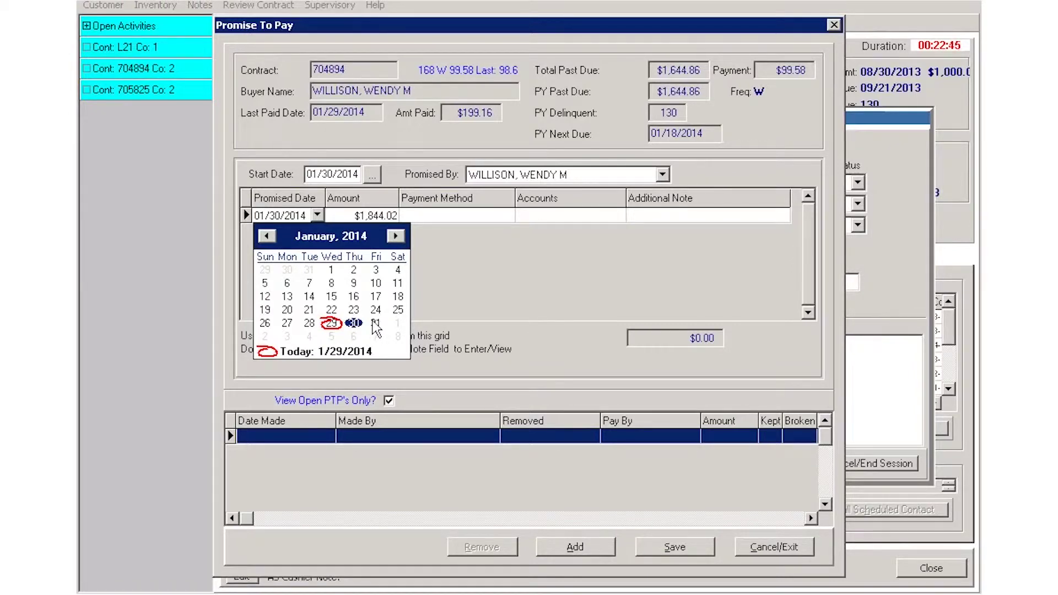
pyautogui.click(396, 236)
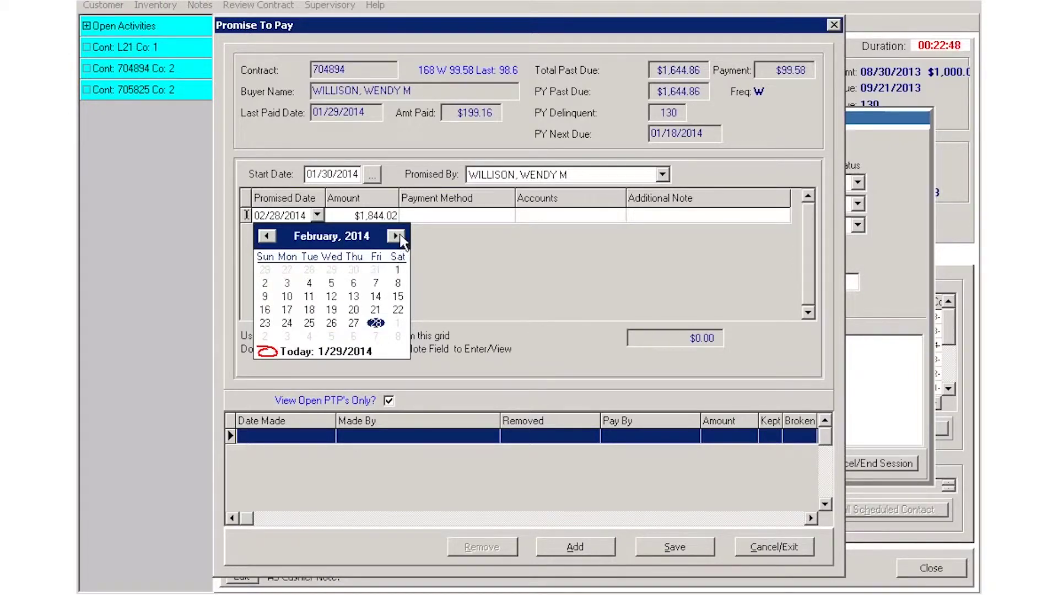
pyautogui.click(383, 283)
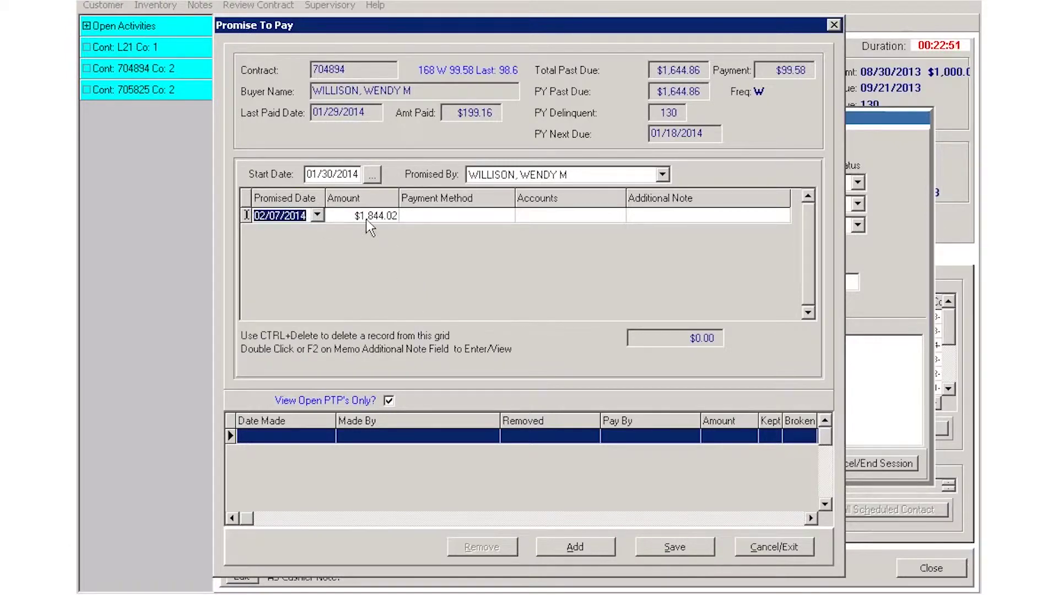
pyautogui.click(366, 220)
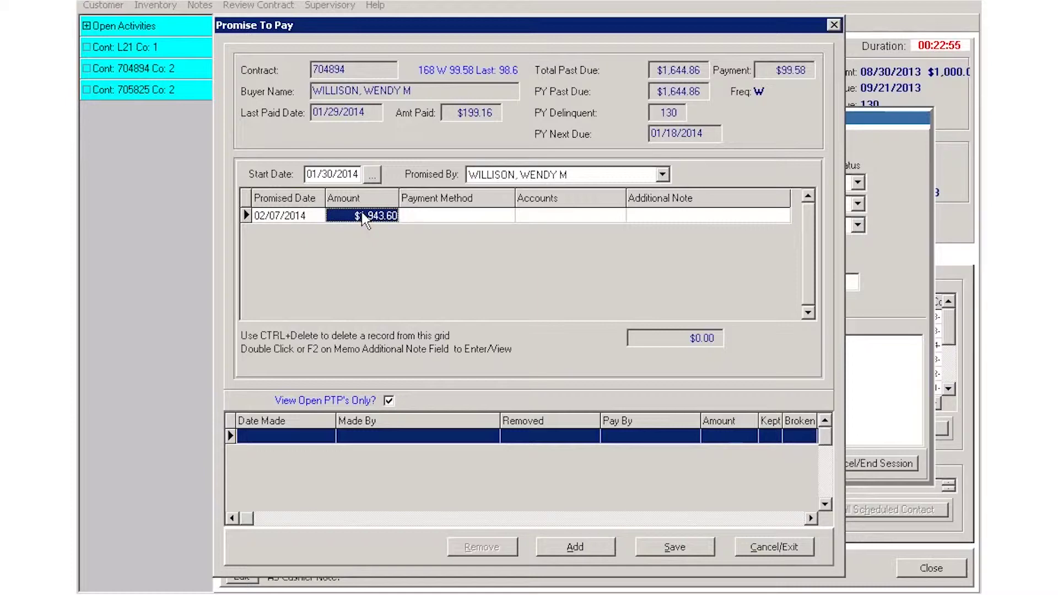
pyautogui.write('99.58')
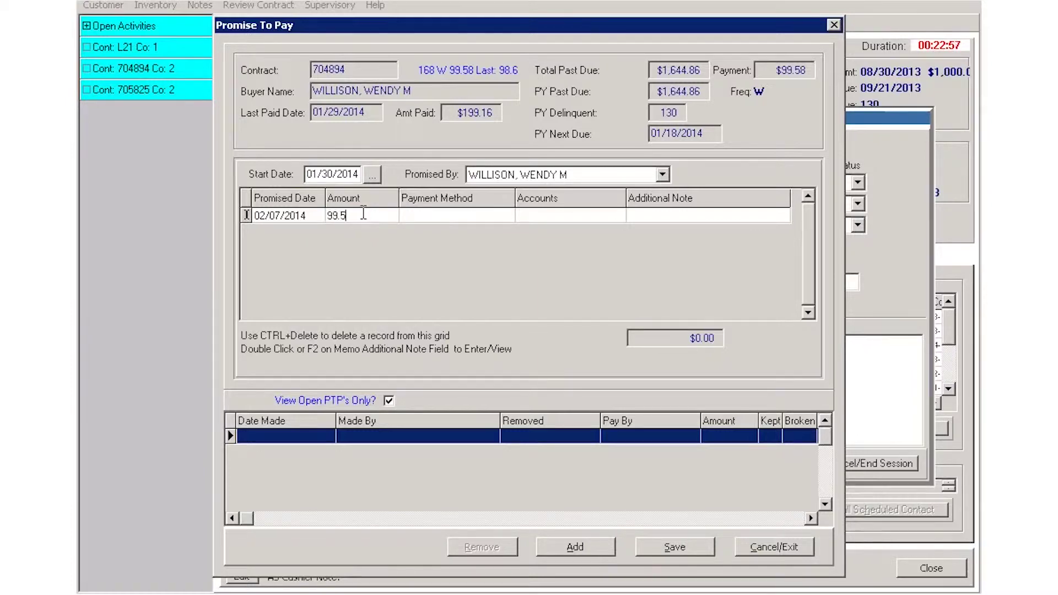
# Set the promise's payment method to Portal Pay and account to CHECKING - X1234
pyautogui.click(511, 213)
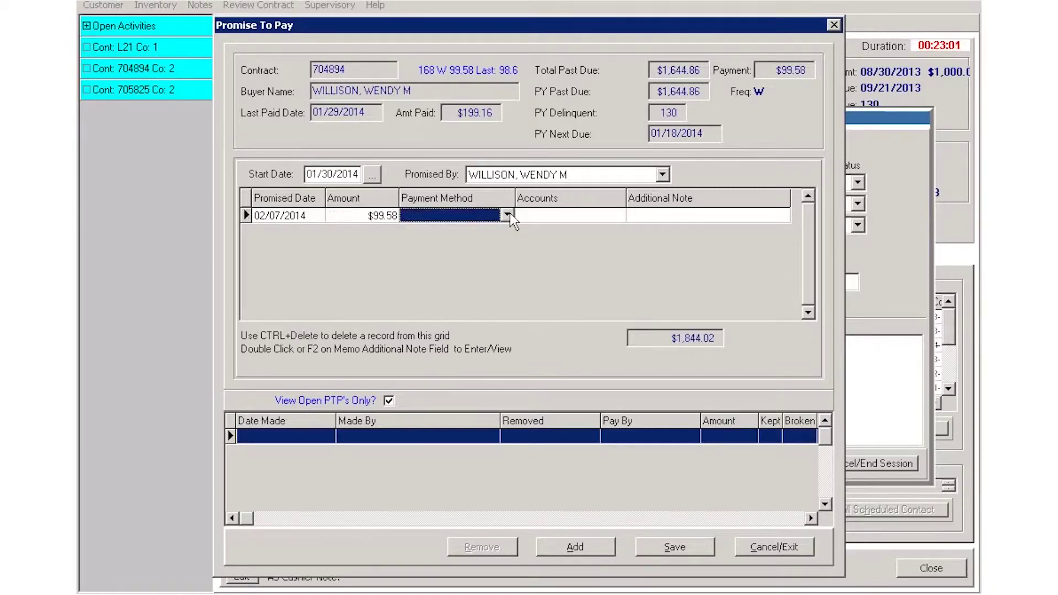
pyautogui.click(510, 213)
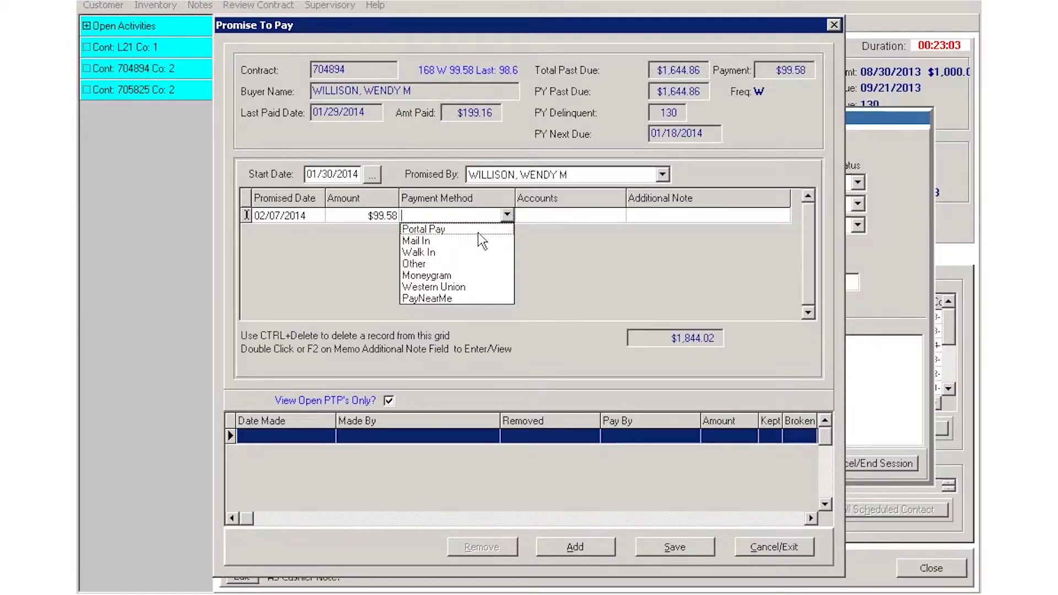
pyautogui.click(439, 228)
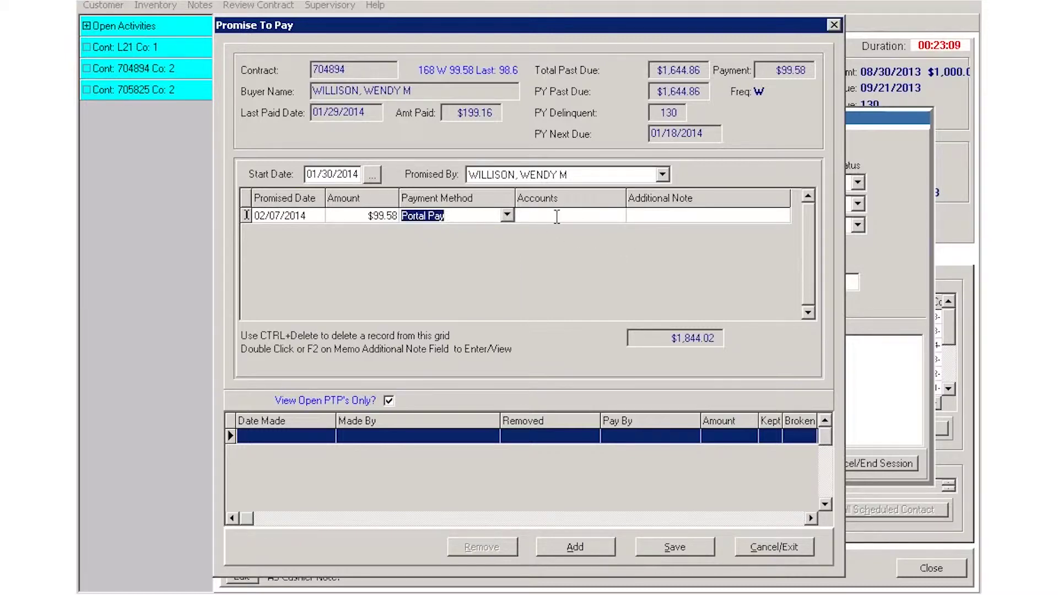
pyautogui.click(624, 213)
pyautogui.click(619, 213)
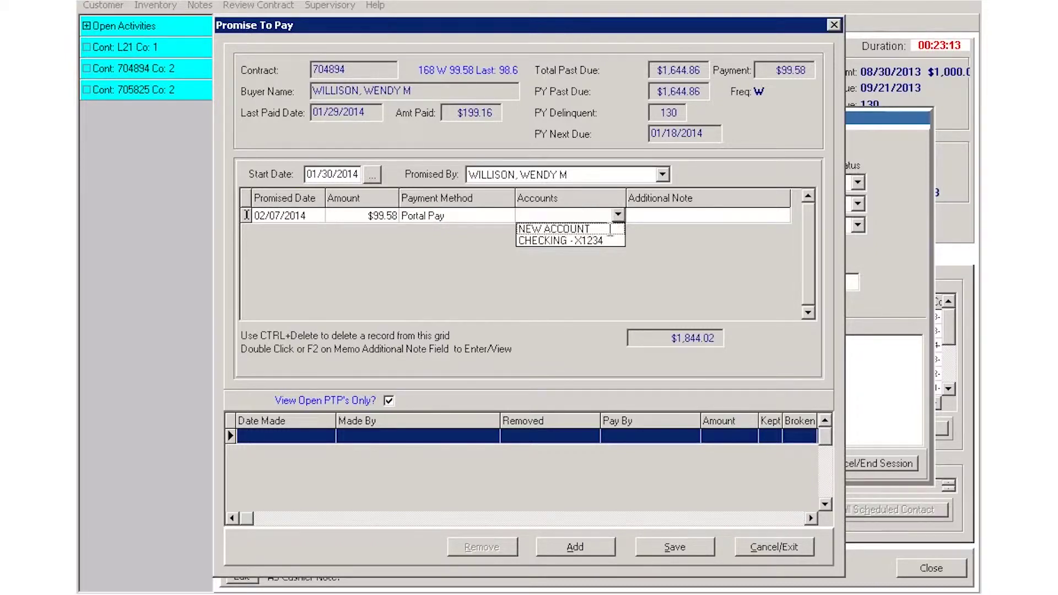
pyautogui.click(571, 239)
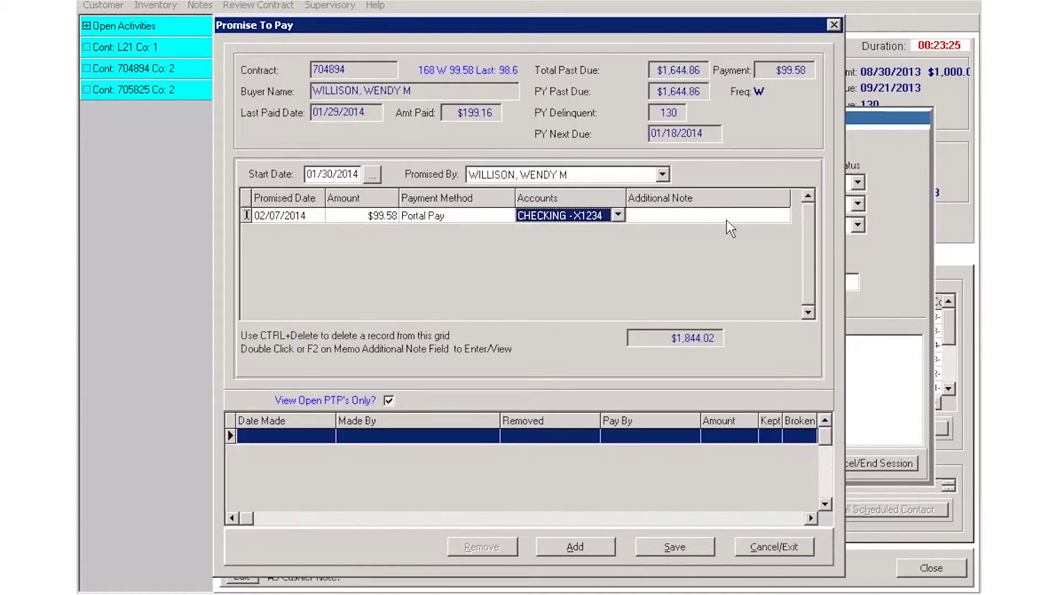
# Save and confirm the promise to pay, then close the Promise To Pay window
pyautogui.click(671, 543)
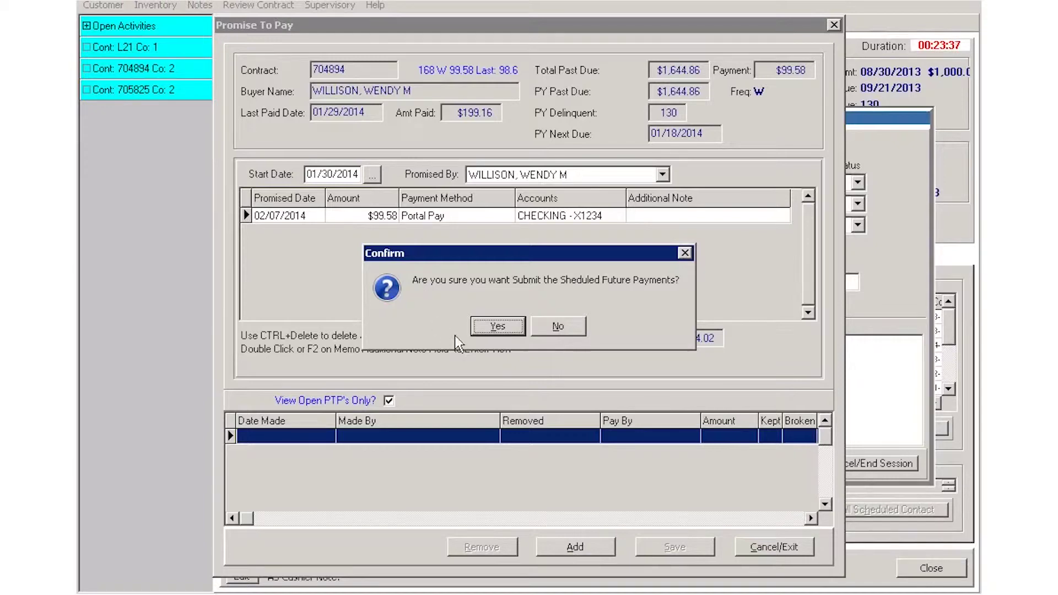
pyautogui.click(513, 329)
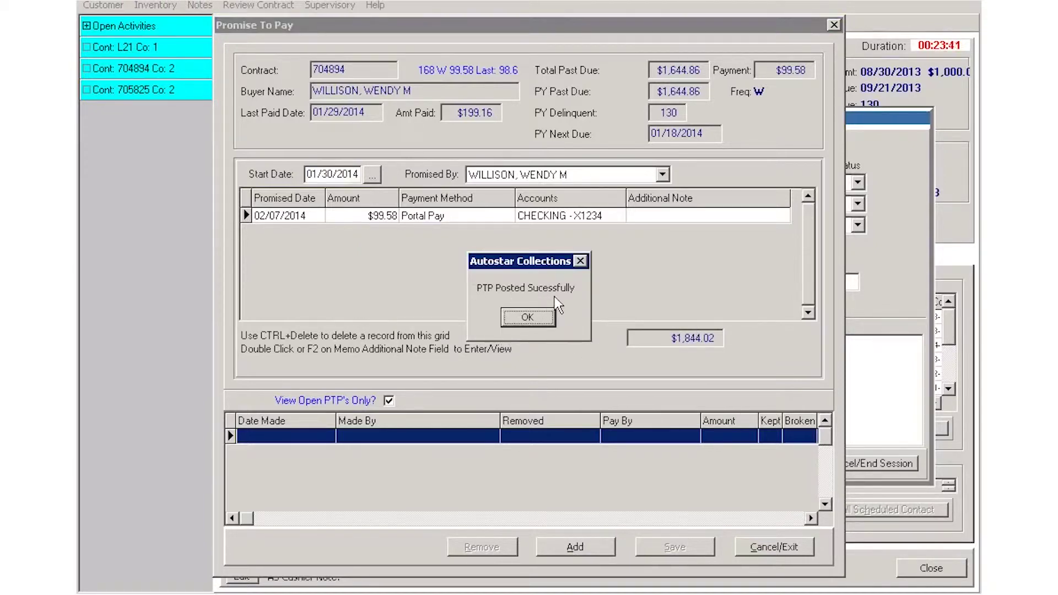
pyautogui.click(531, 318)
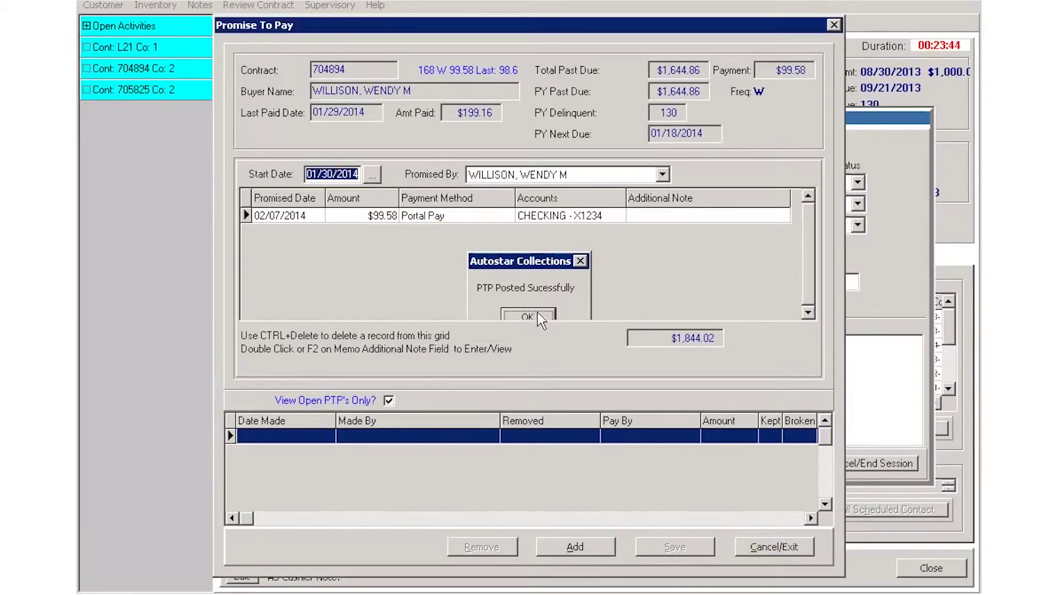
pyautogui.click(798, 546)
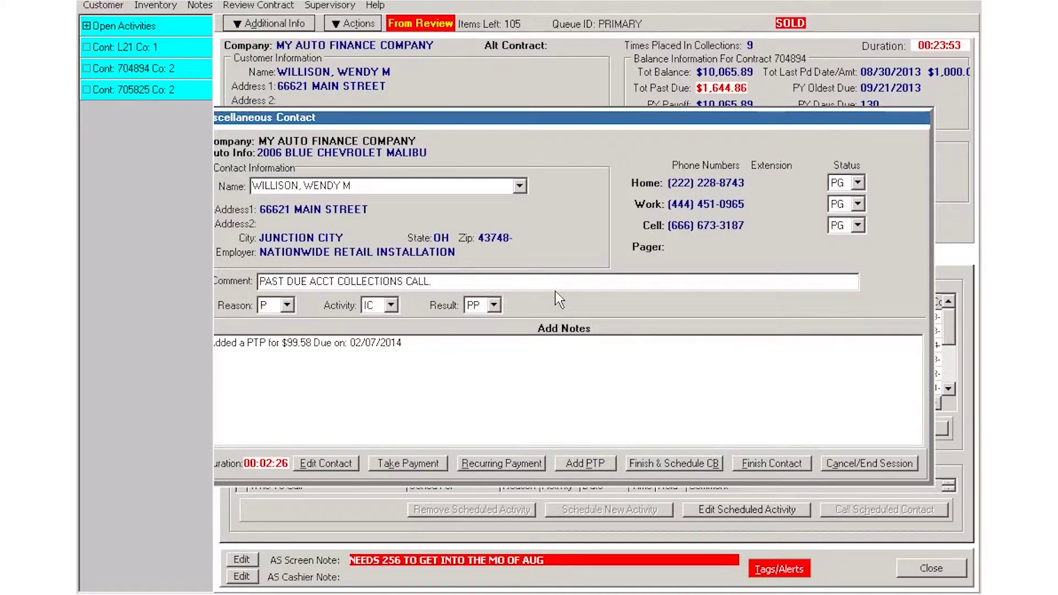
# Replace the call comment with 'set future pmt for 2/7' and finish the contact
pyautogui.moveTo(458, 282); pyautogui.dragTo(257, 282)
pyautogui.write('set')
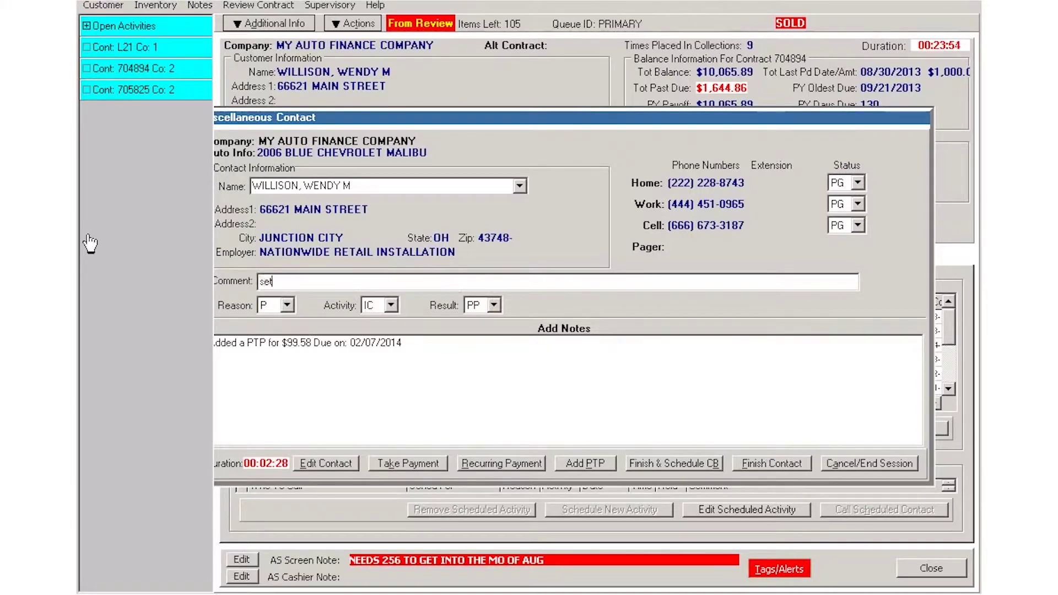
pyautogui.write(' future')
pyautogui.press('BackSpace')
pyautogui.press('BackSpace')
pyautogui.press('BackSpace')
pyautogui.write('ure p')
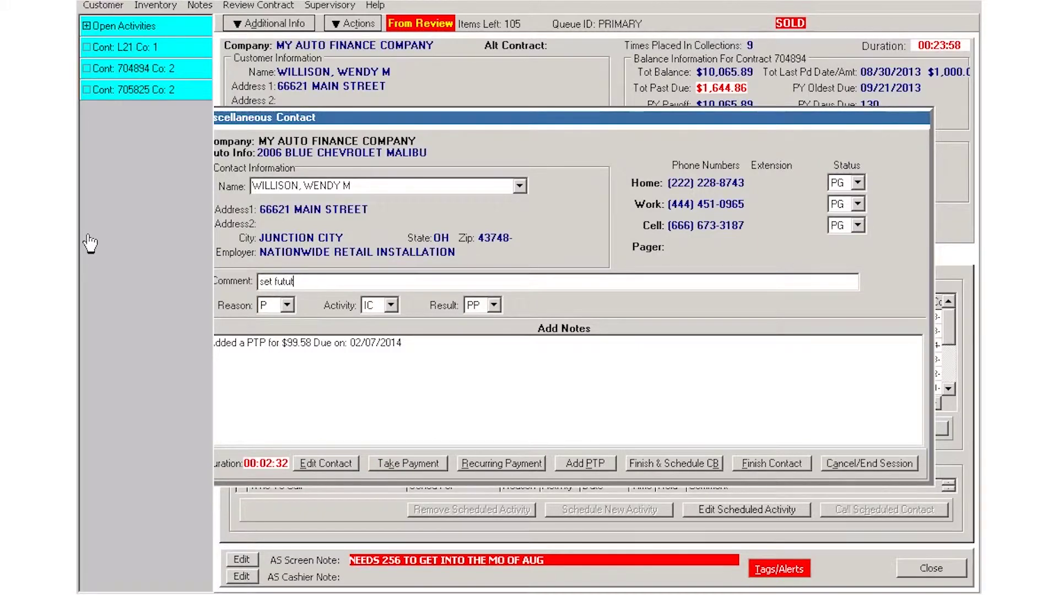
pyautogui.write('mt for 2/7')
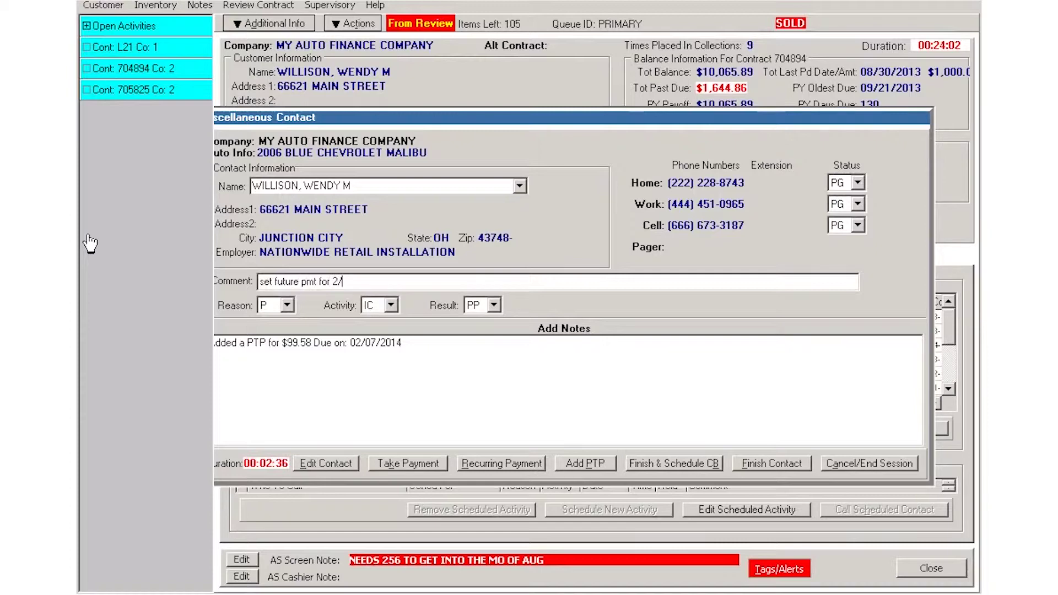
pyautogui.click(791, 465)
pyautogui.click(892, 465)
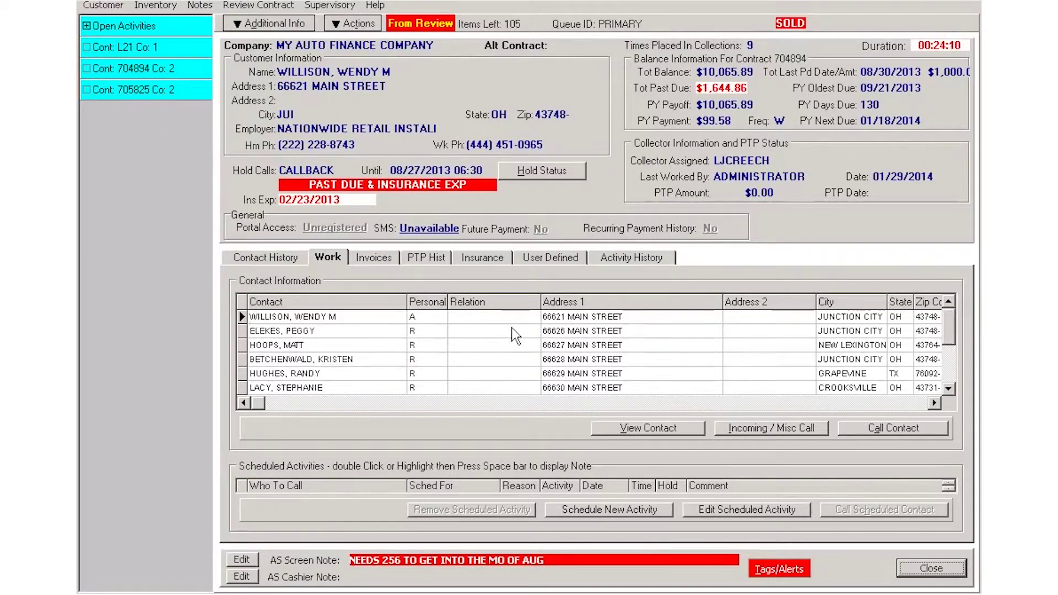
# Show the PTP Hist tab listing the $99.58 promise due 02/07/2014
pyautogui.click(441, 262)
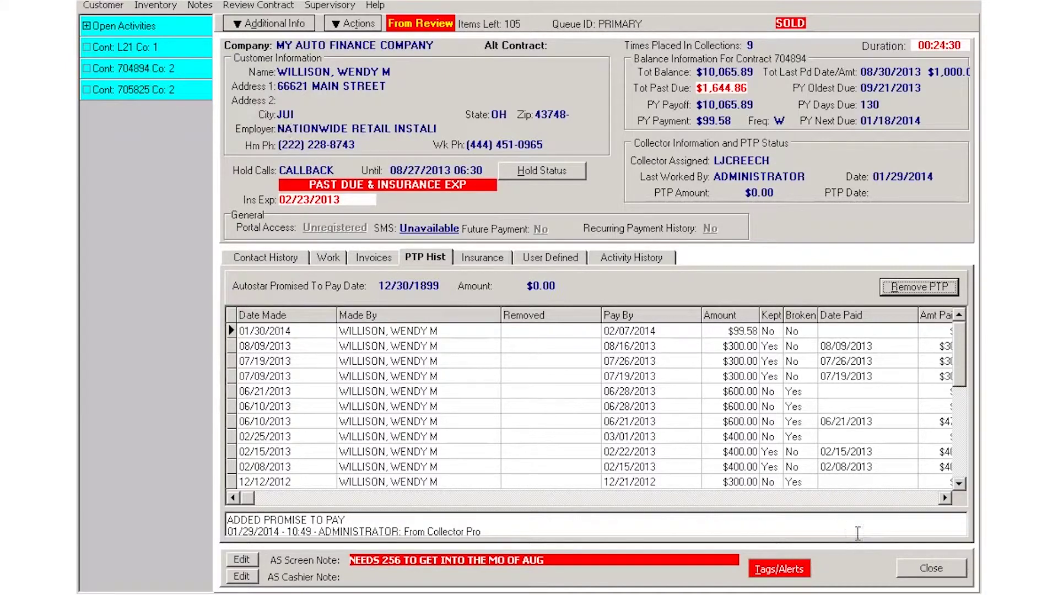
# Reload the previous contract by its number and review its pending $104.58 future payment
pyautogui.click(931, 568)
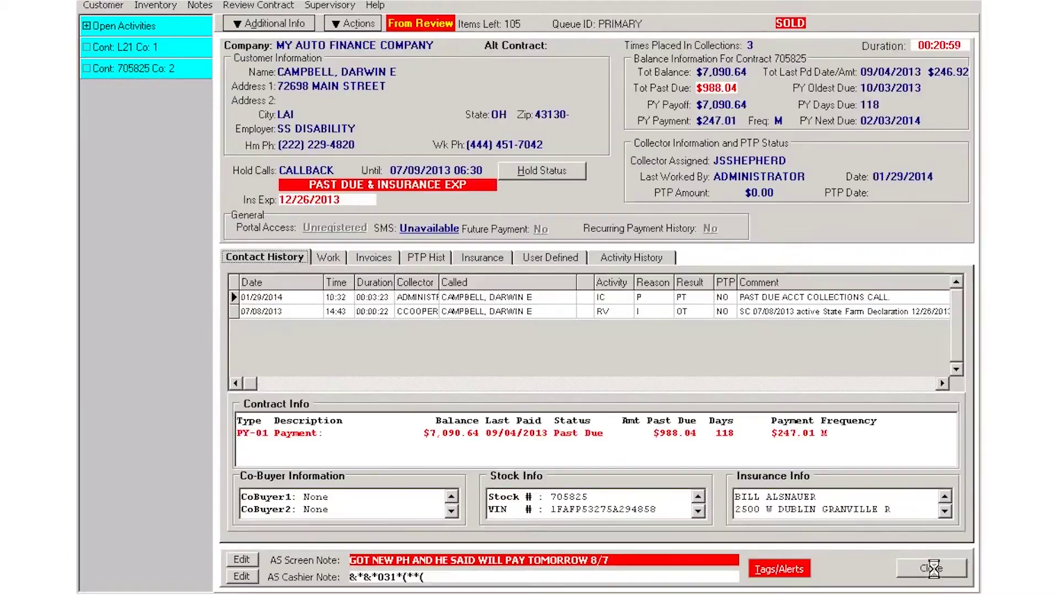
pyautogui.hotkey('ctrl', 'f')
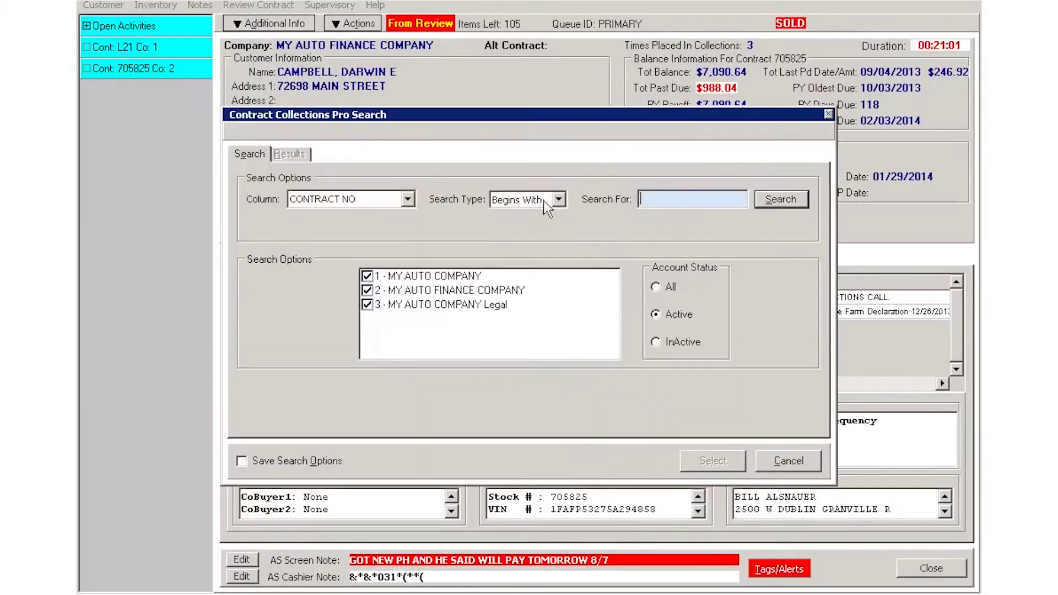
pyautogui.press('Return')
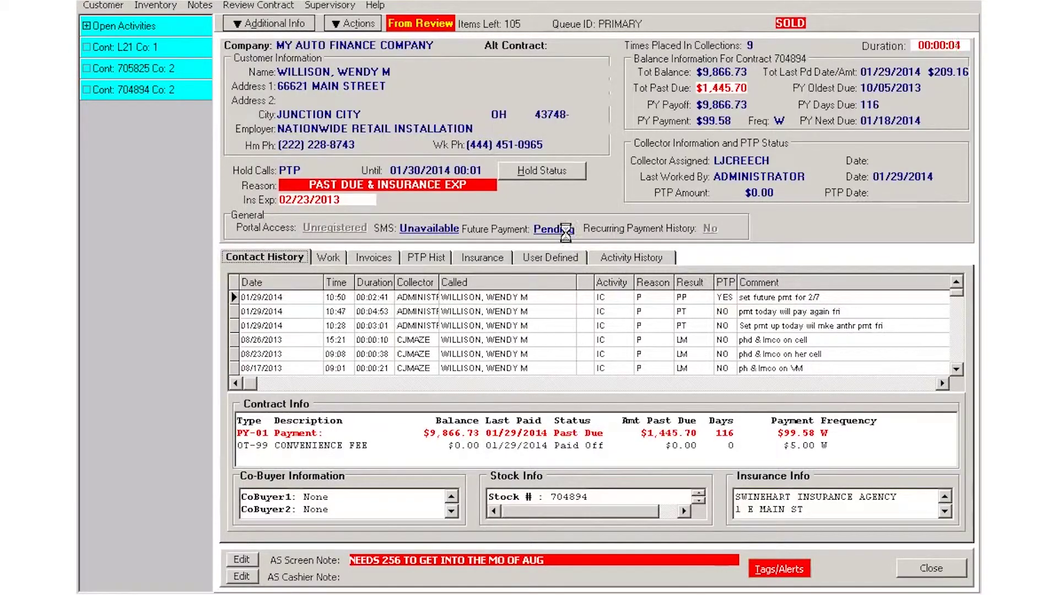
pyautogui.click(569, 234)
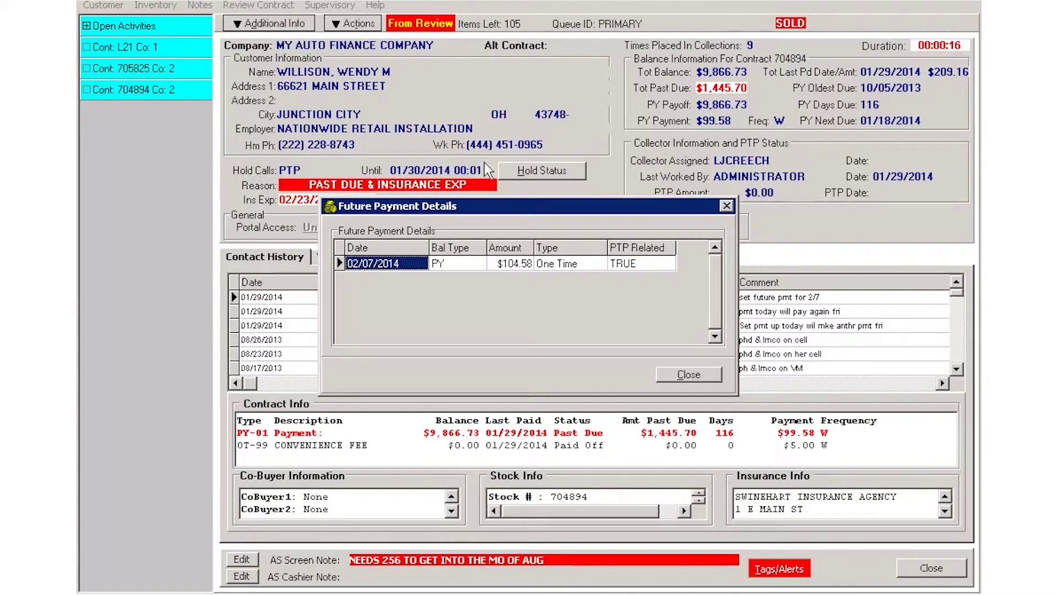
pyautogui.click(683, 373)
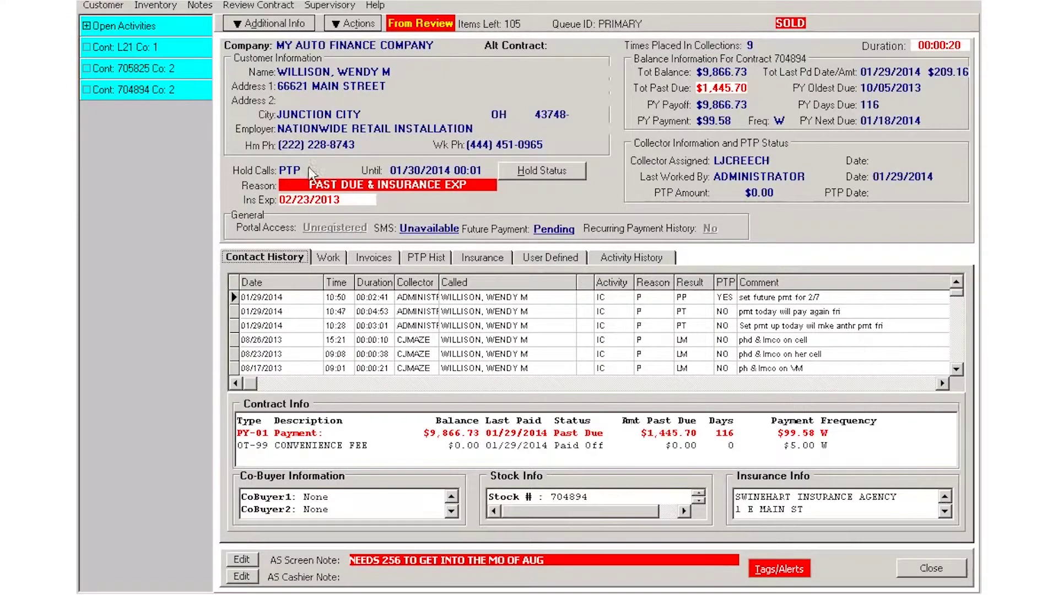
pyautogui.click(163, 97)
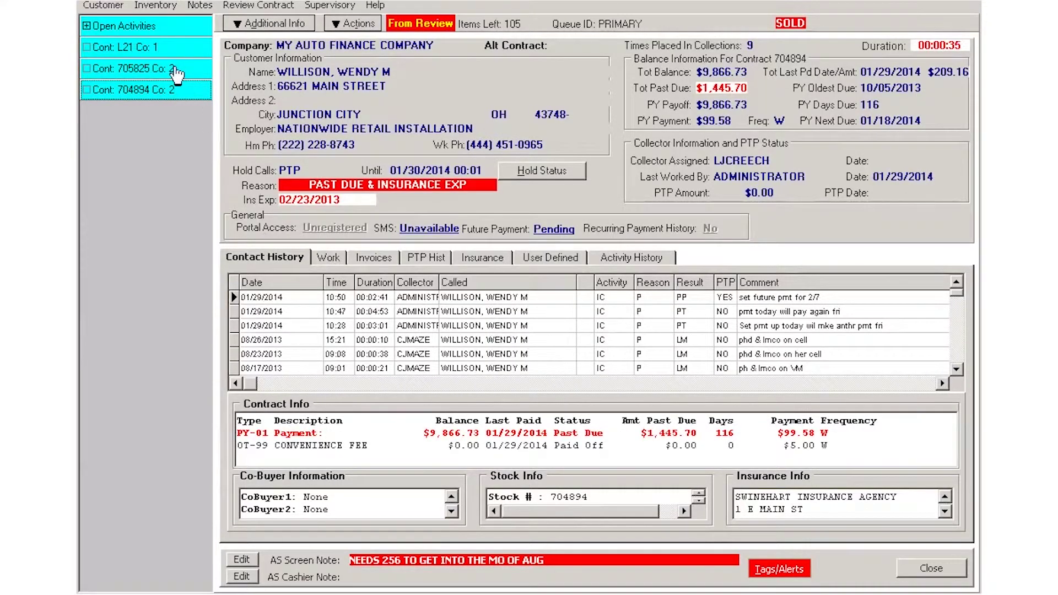
pyautogui.click(115, 69)
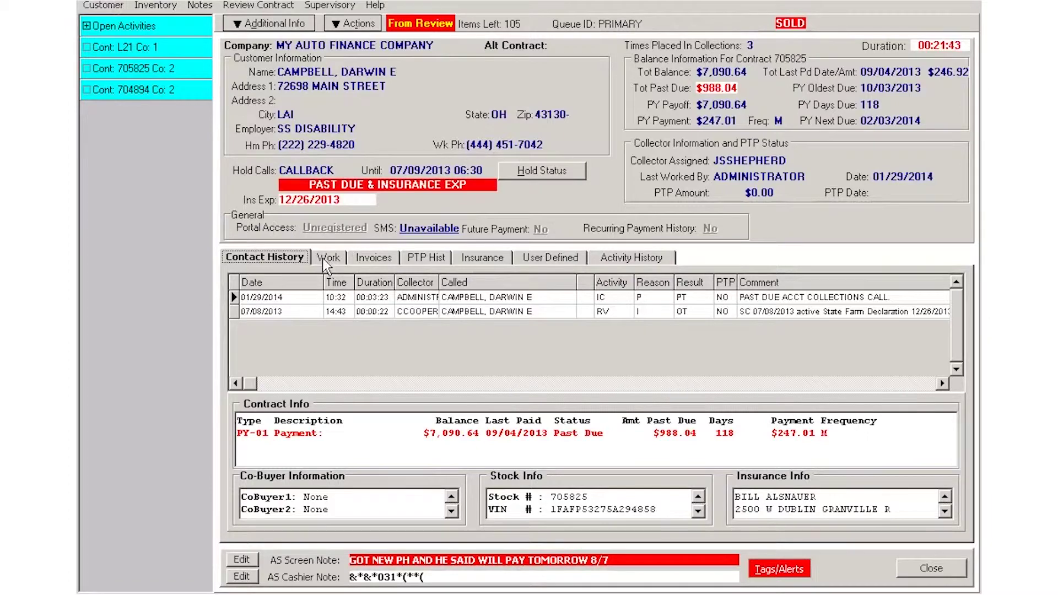
pyautogui.click(327, 257)
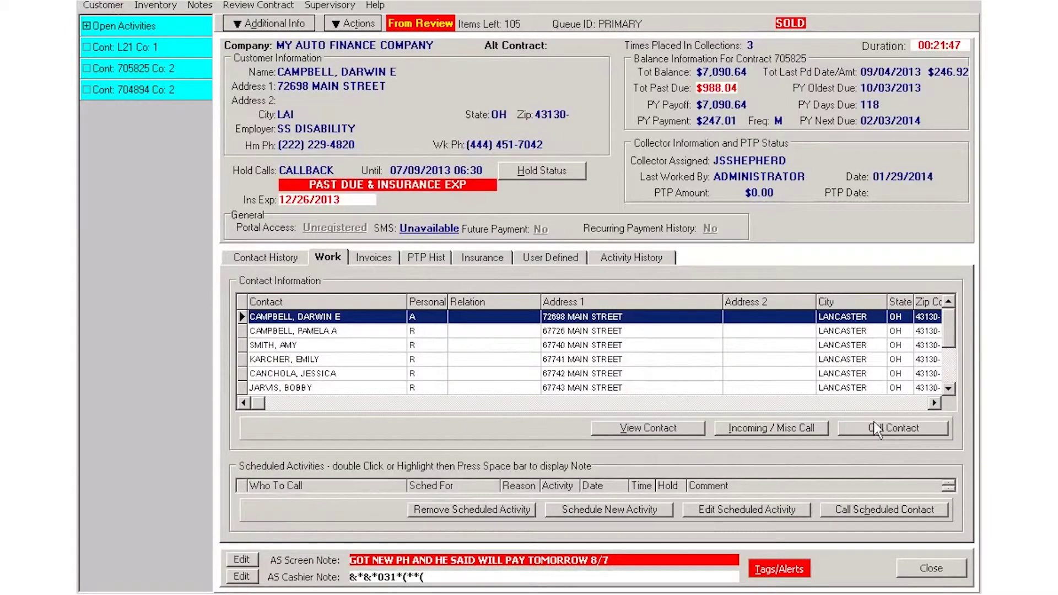
pyautogui.click(776, 428)
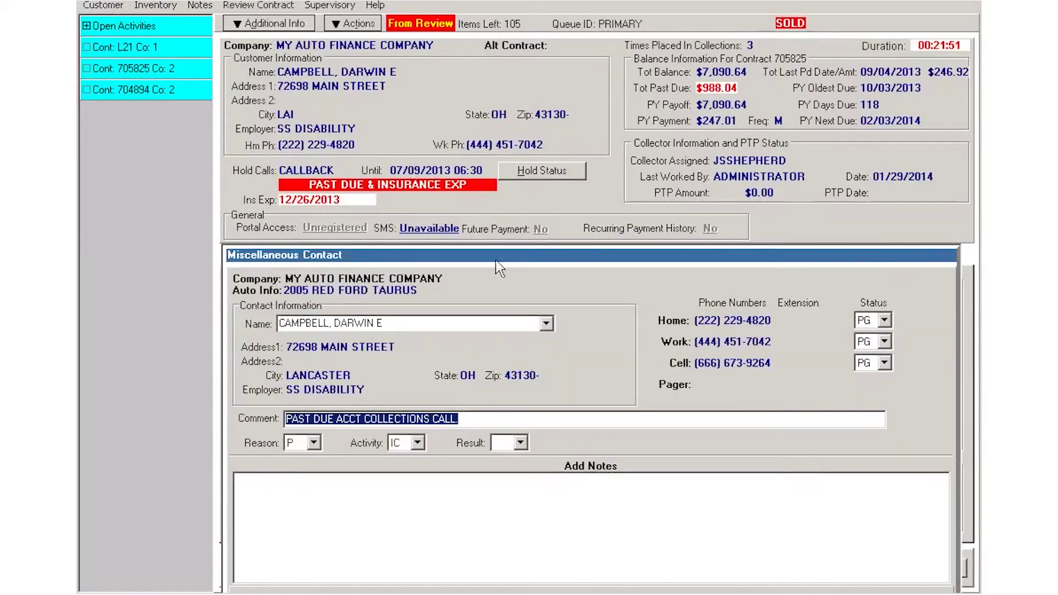
pyautogui.moveTo(530, 252); pyautogui.dragTo(511, 174)
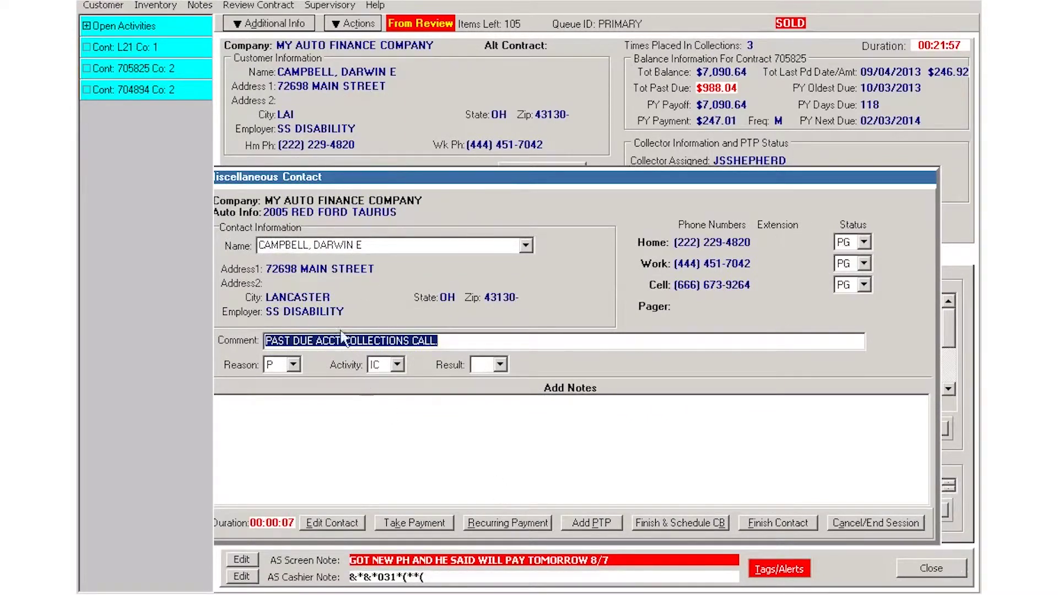
# Start a recurring payment for the PAYMENT BALANCE row and switch to Custom Schedule
pyautogui.click(510, 522)
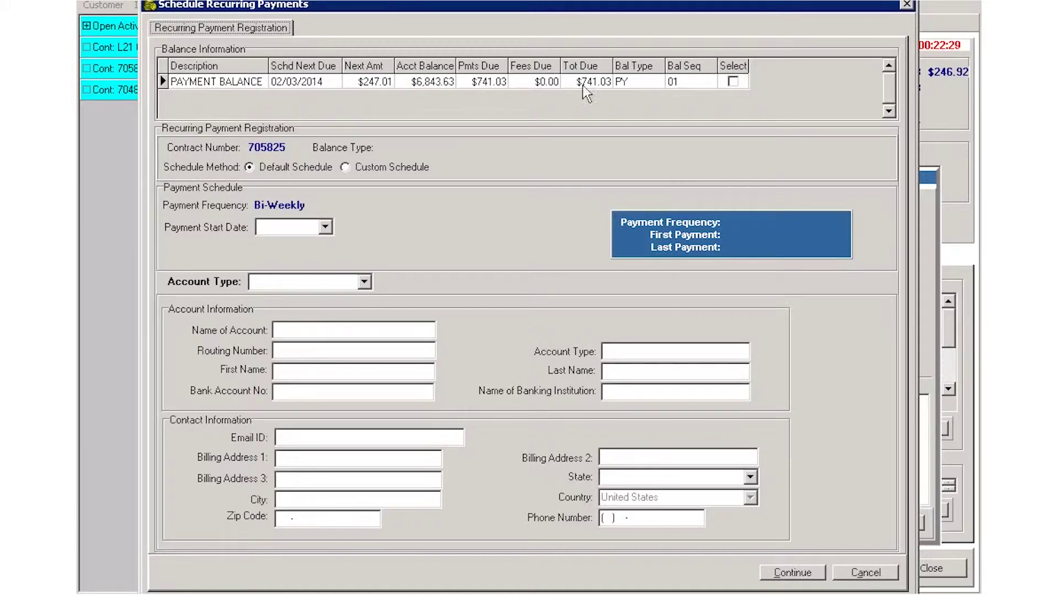
pyautogui.click(733, 81)
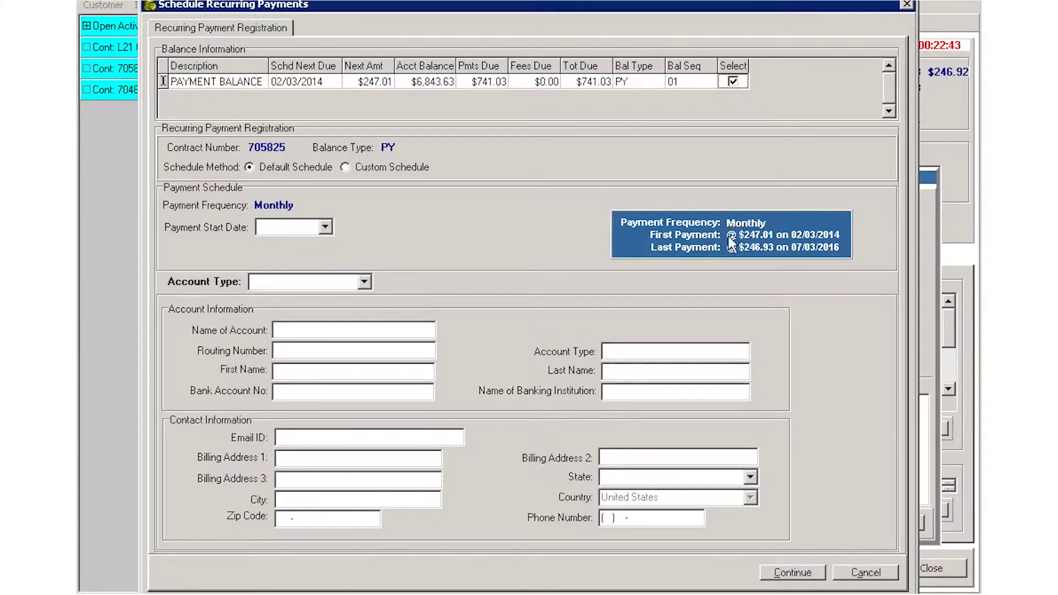
pyautogui.click(326, 229)
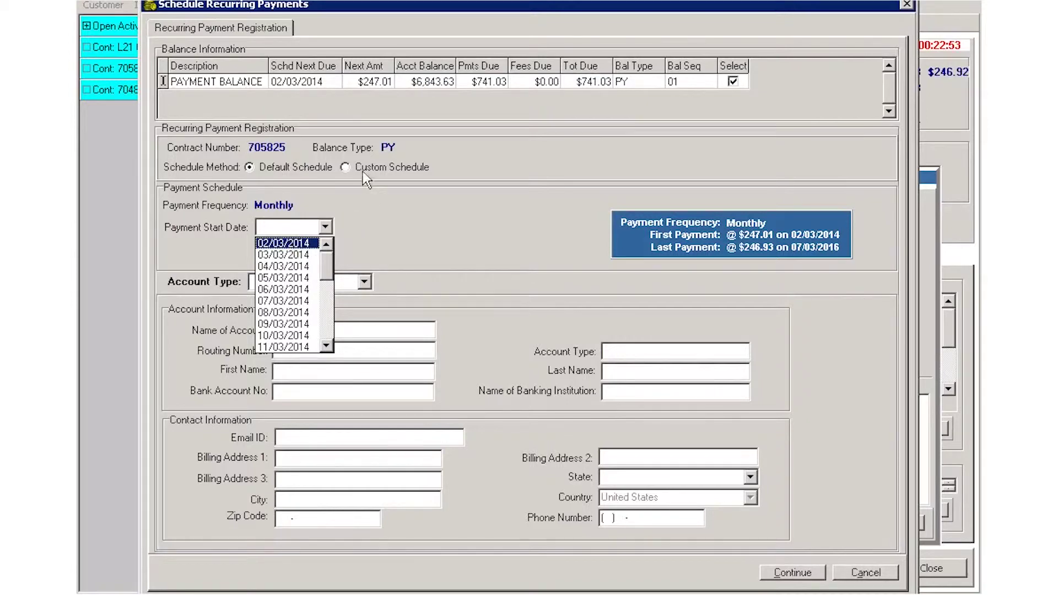
pyautogui.click(344, 168)
pyautogui.click(345, 167)
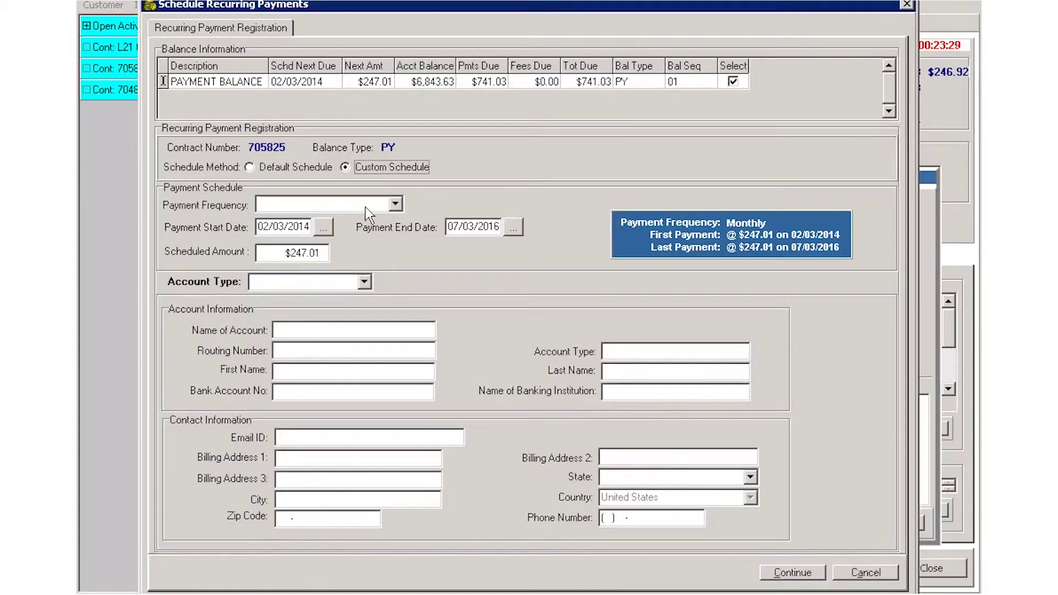
# Keep the default monthly schedule starting 02/03/2014 from the saved checking account, then continue
pyautogui.click(401, 205)
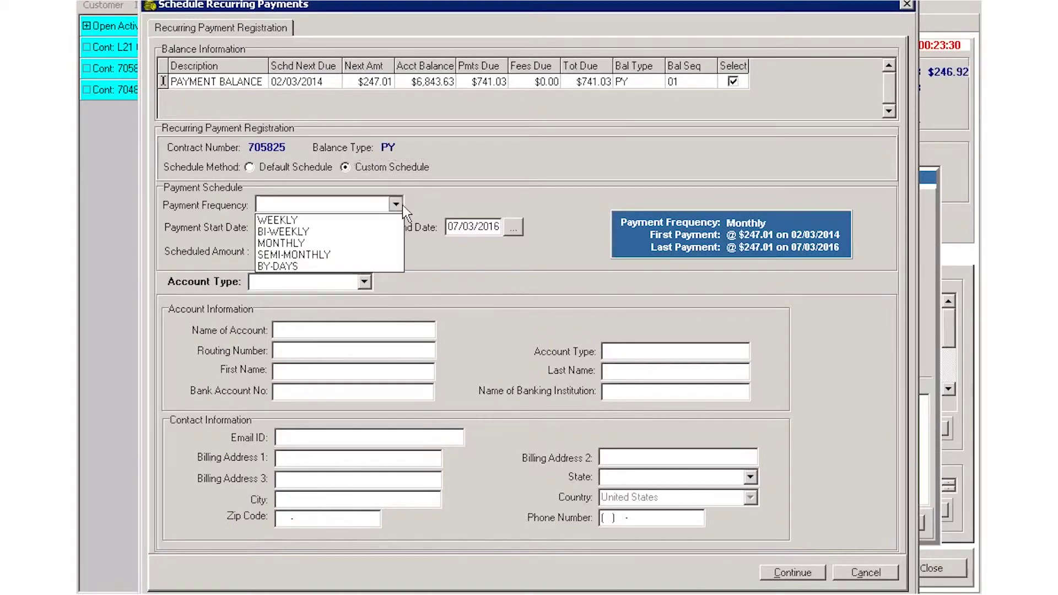
pyautogui.click(284, 252)
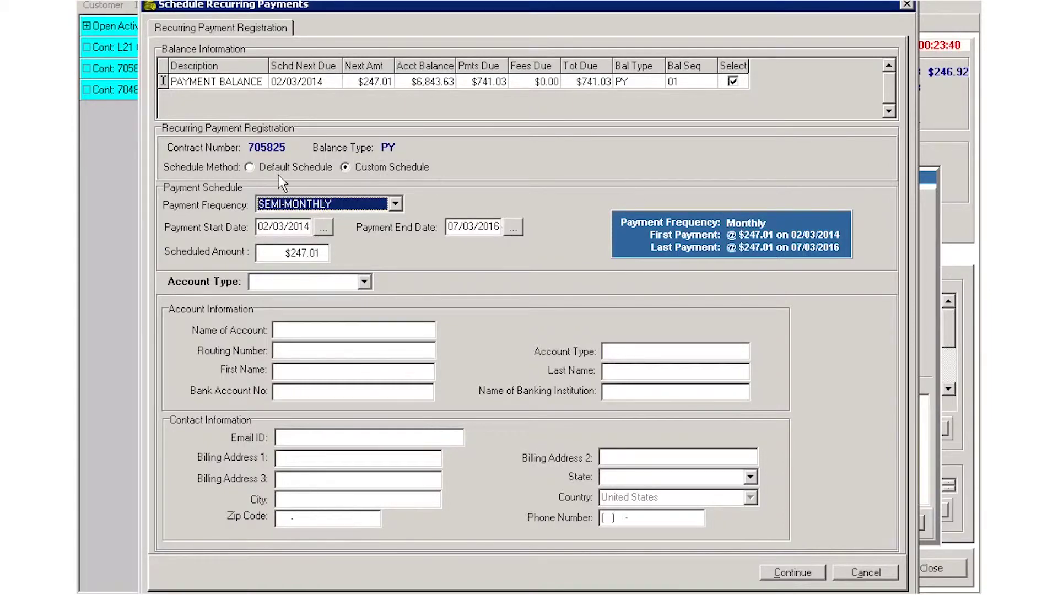
pyautogui.click(254, 166)
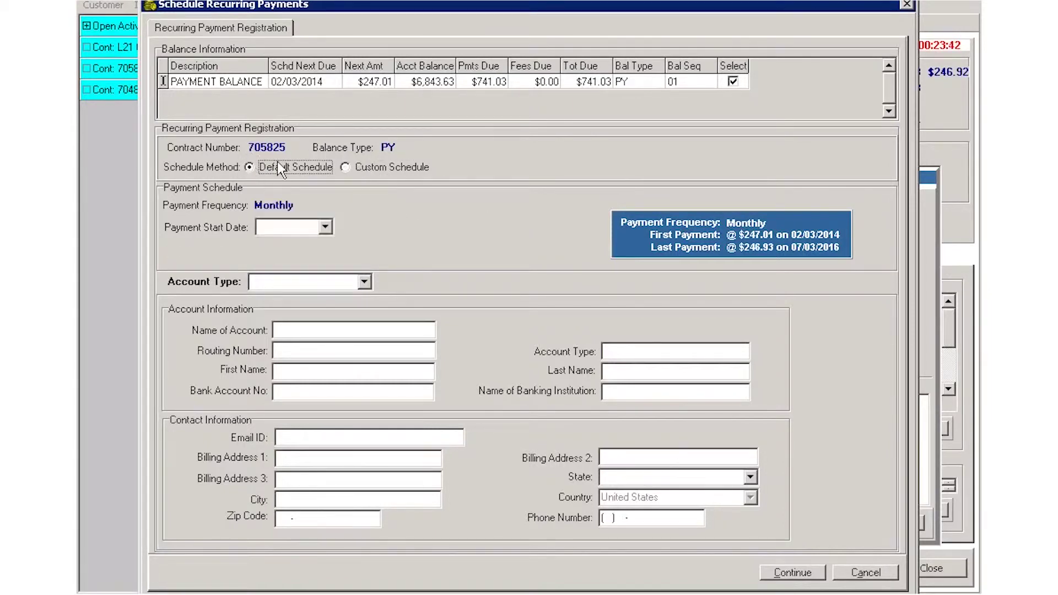
pyautogui.click(324, 228)
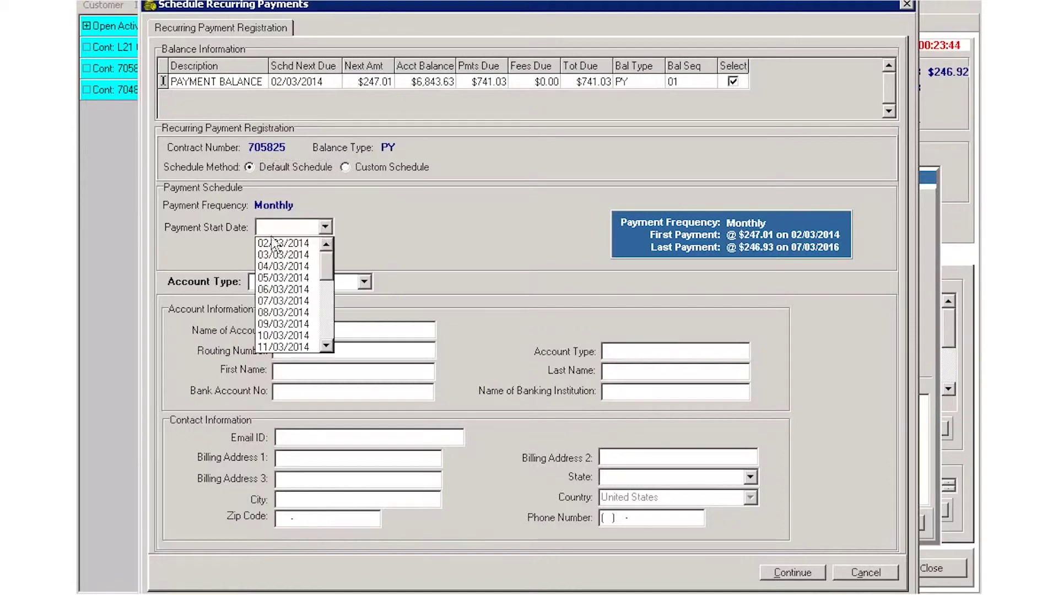
pyautogui.click(306, 244)
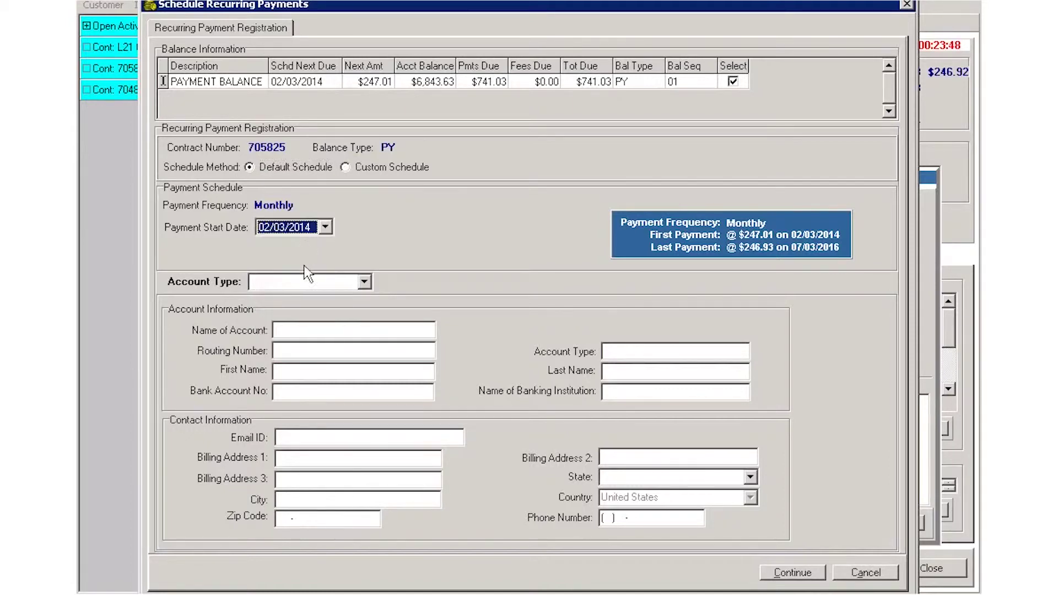
pyautogui.click(366, 281)
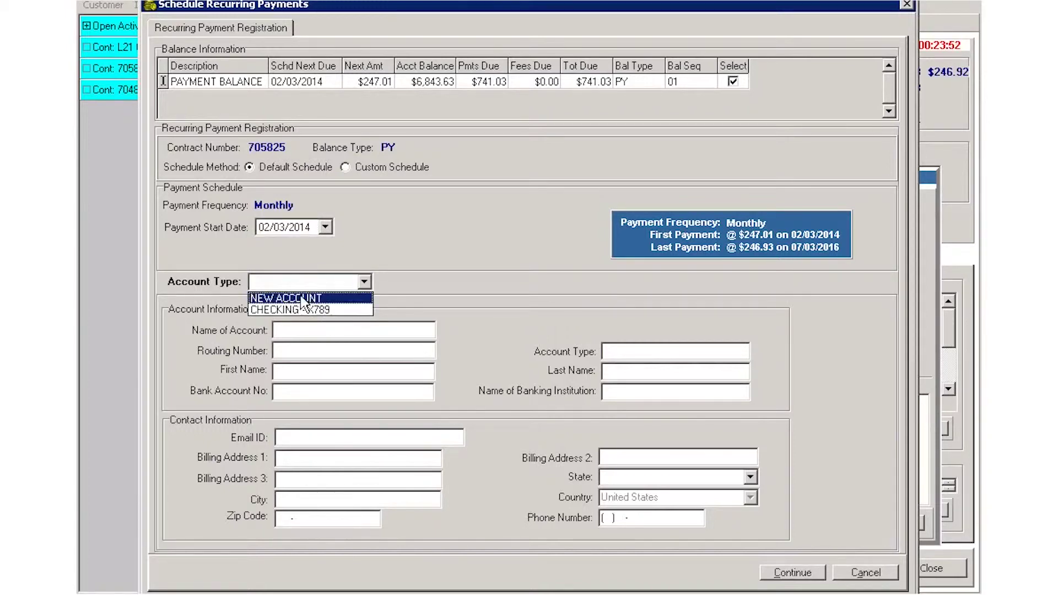
pyautogui.click(321, 310)
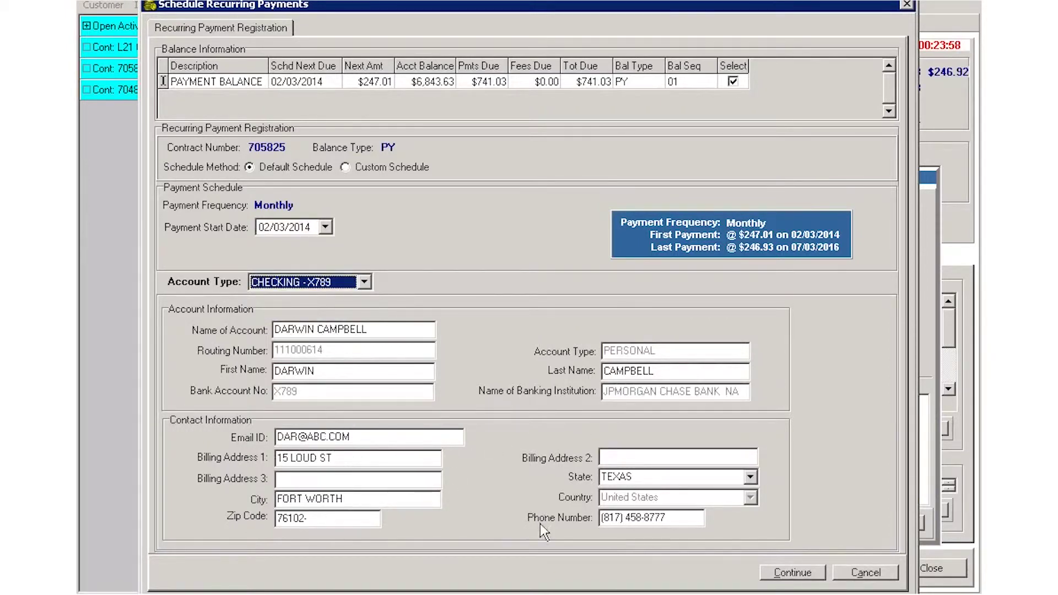
pyautogui.click(795, 573)
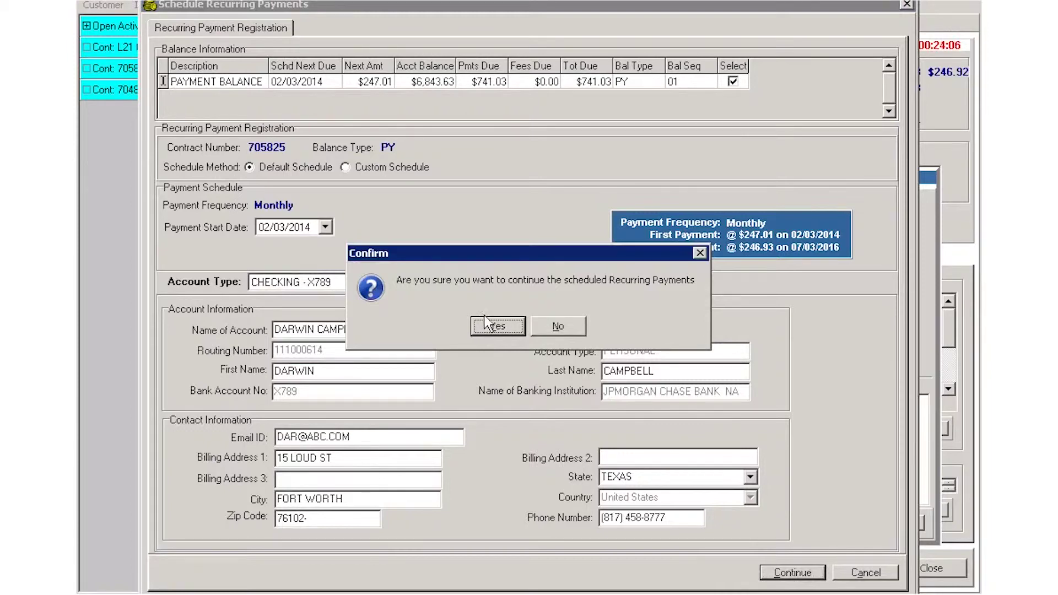
# Review the $247.01 monthly payments through 07/03/2016, totalling $7,410.22, and continue
pyautogui.click(499, 328)
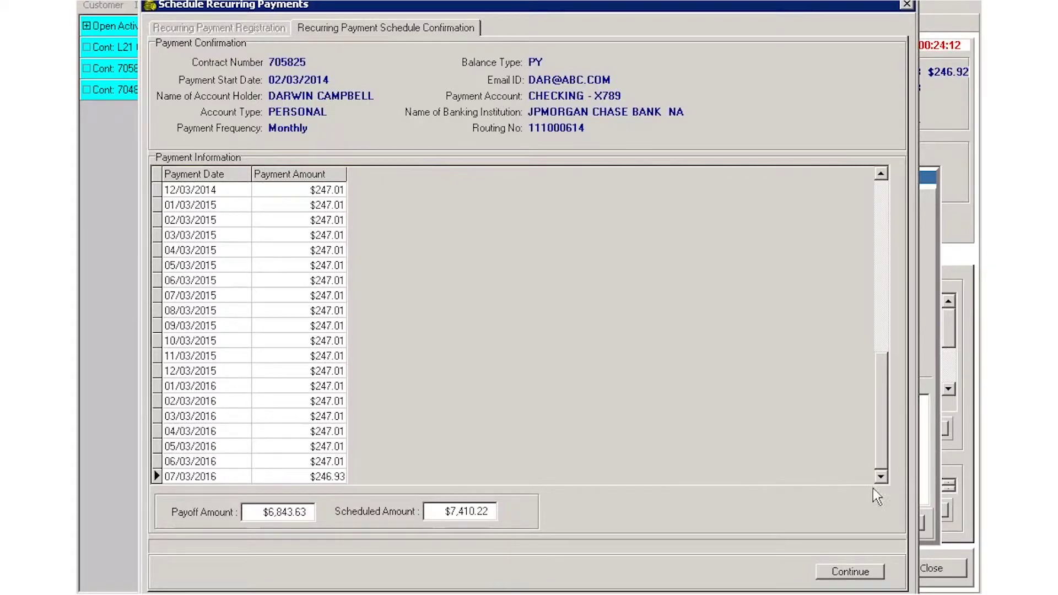
pyautogui.moveTo(876, 449); pyautogui.dragTo(875, 232)
pyautogui.click(240, 190)
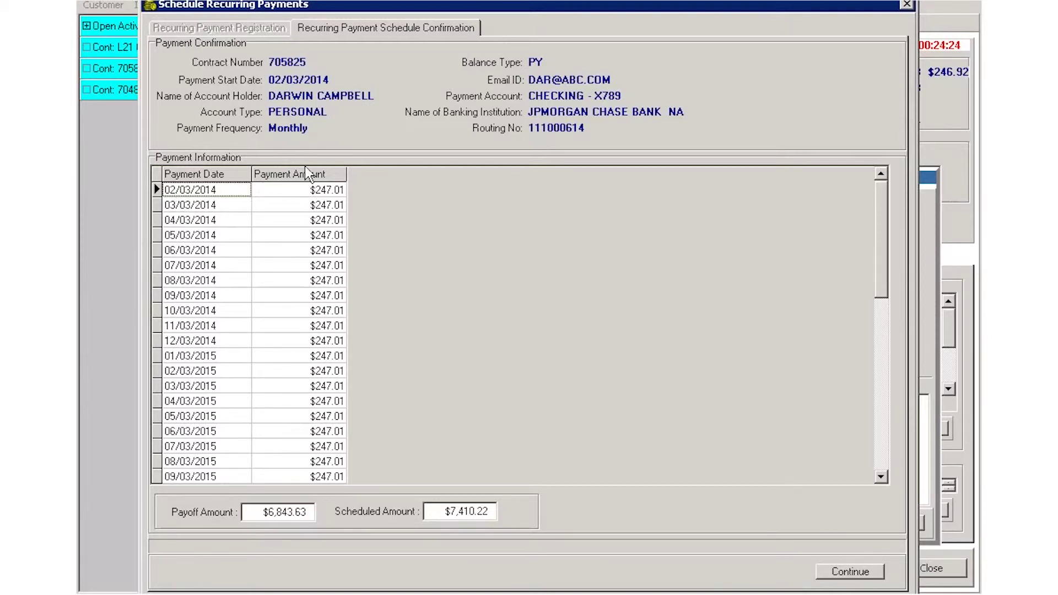
pyautogui.moveTo(881, 283)
pyautogui.mouseDown()
pyautogui.moveTo(900, 384)
pyautogui.moveTo(898, 462)
pyautogui.mouseUp()
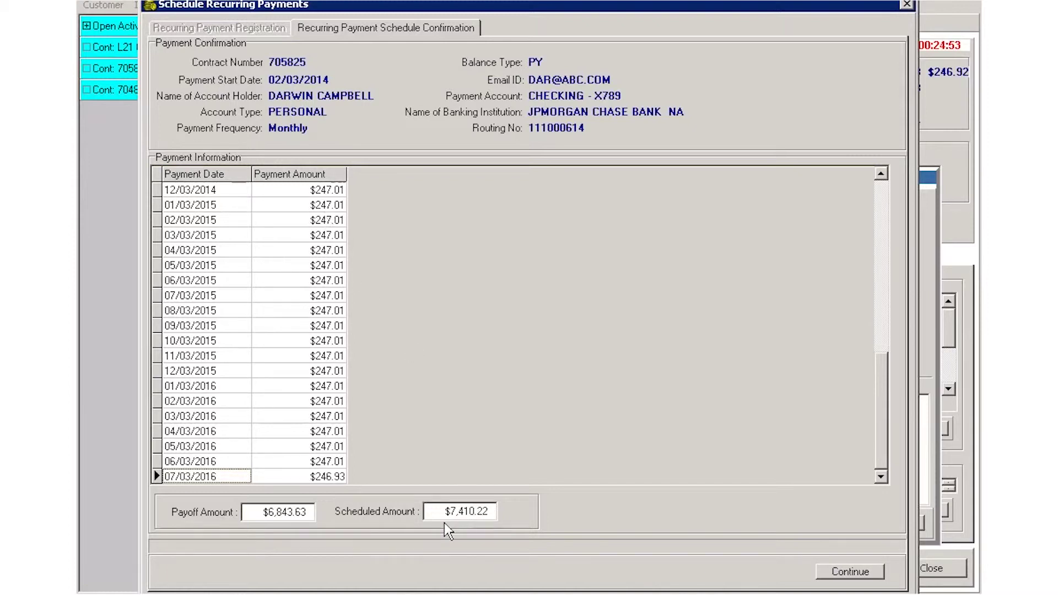
pyautogui.click(859, 569)
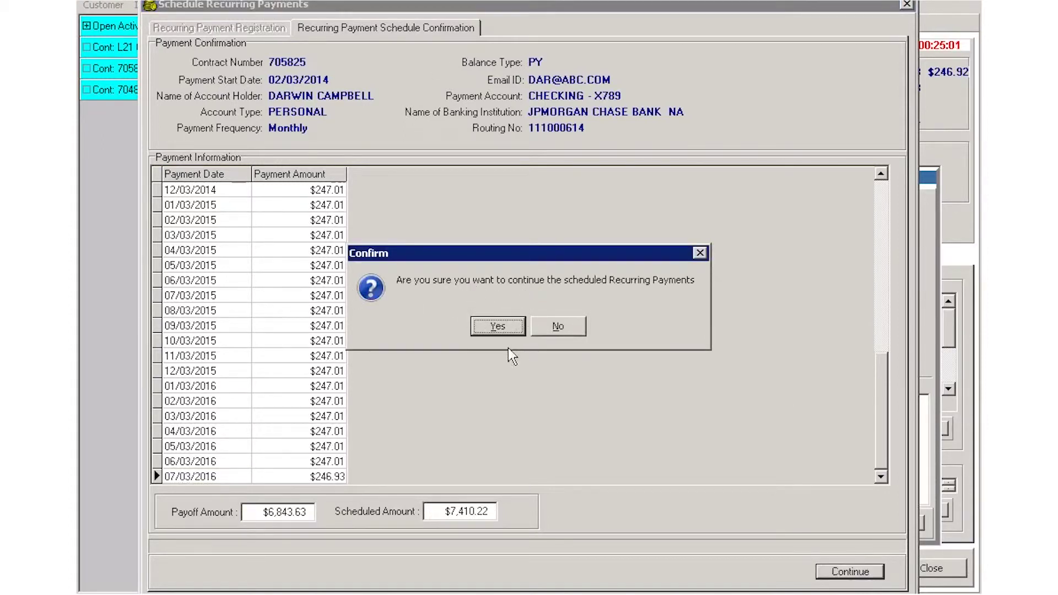
# Record the customer's payment authorization and choose to email the TEL authorization
pyautogui.click(496, 326)
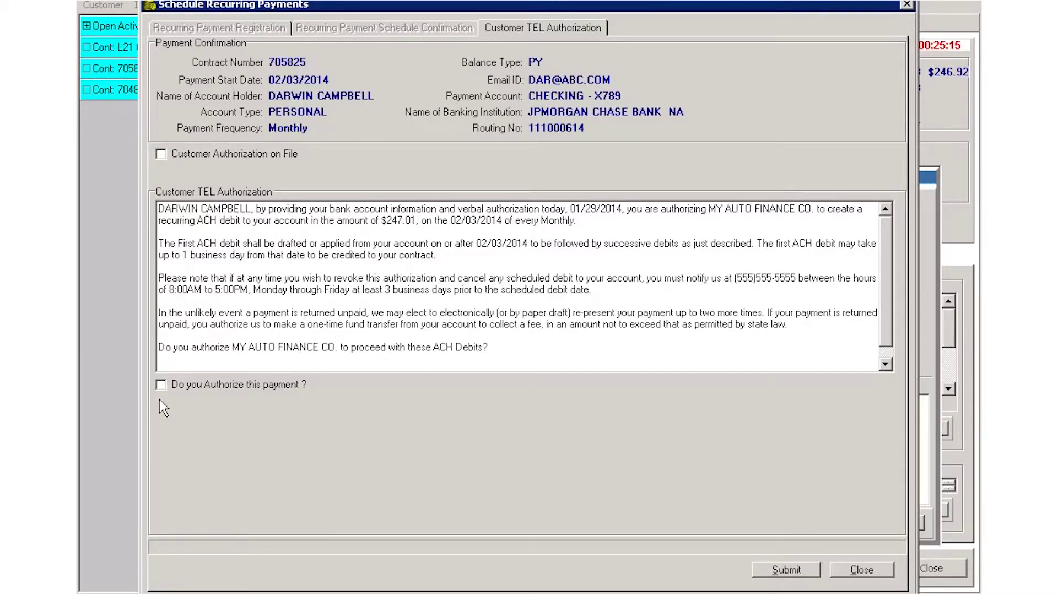
pyautogui.click(160, 384)
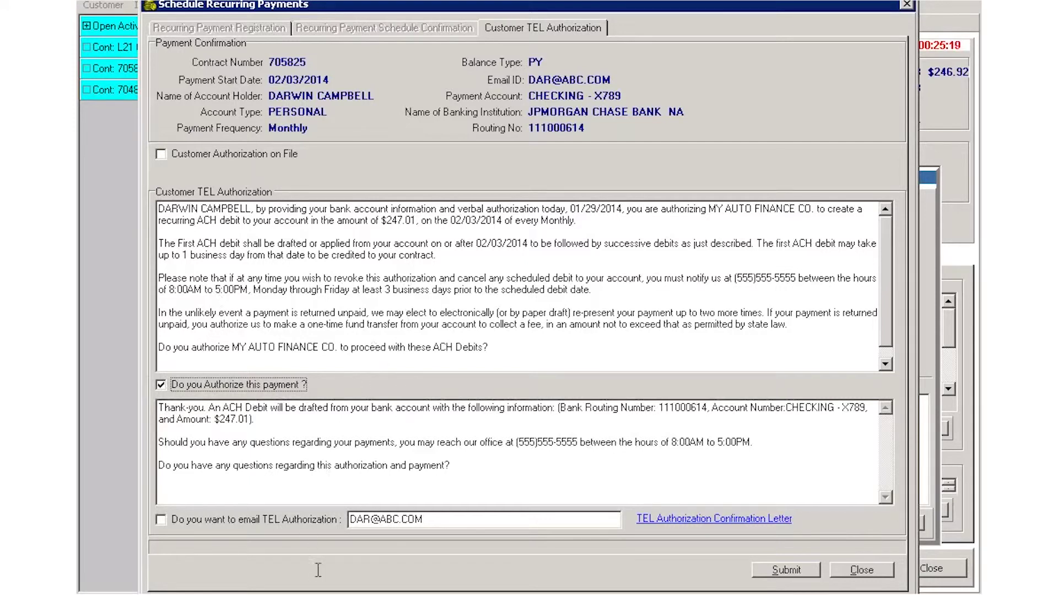
pyautogui.click(161, 519)
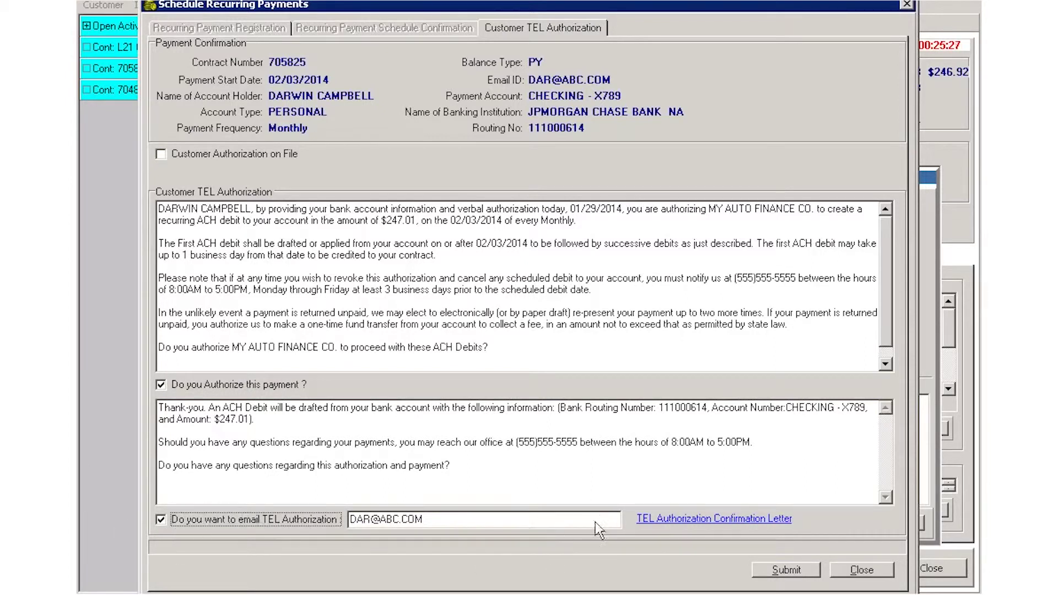
# Submit the monthly recurring payments, first $247.01 on 02/03/2014, and close the scheduler
pyautogui.click(798, 567)
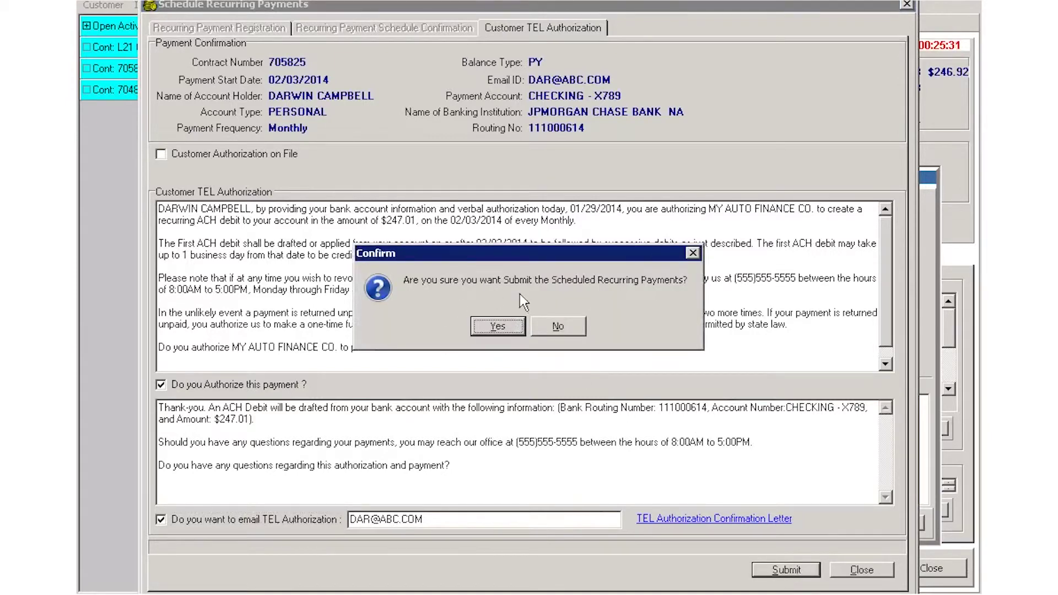
pyautogui.click(507, 326)
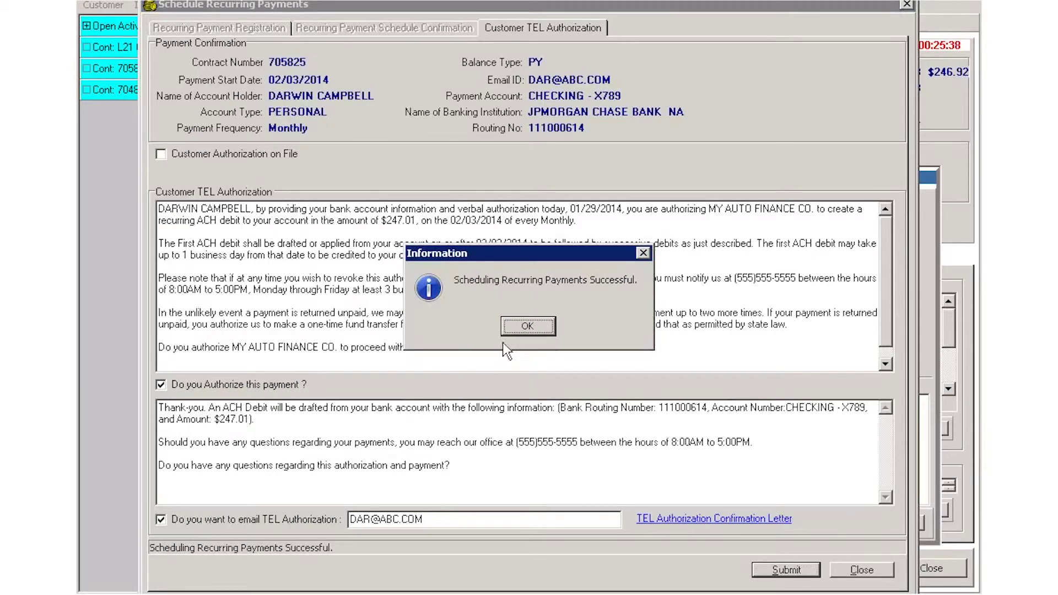
pyautogui.click(534, 327)
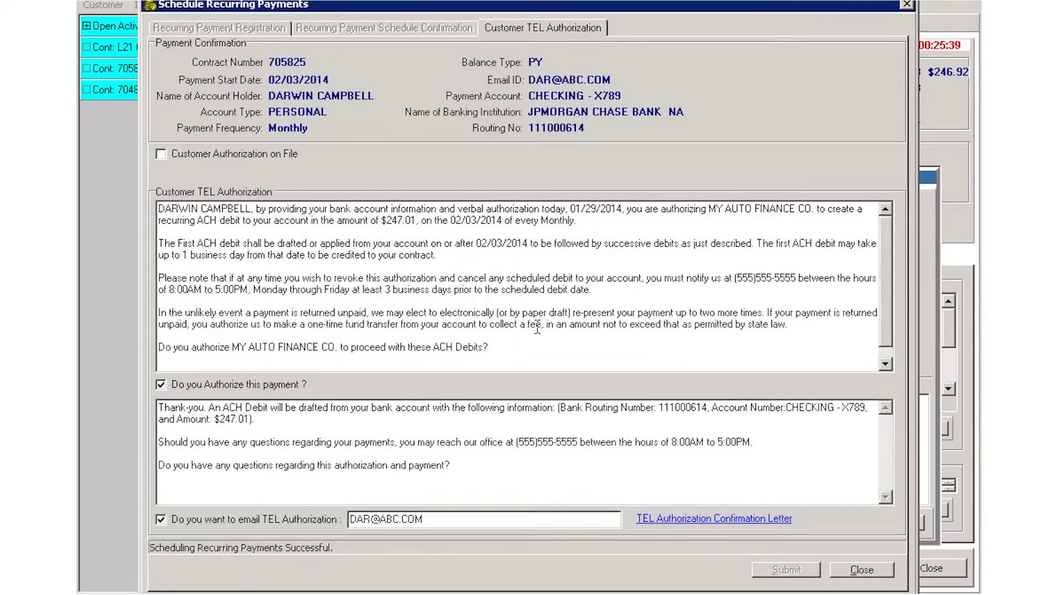
pyautogui.click(877, 572)
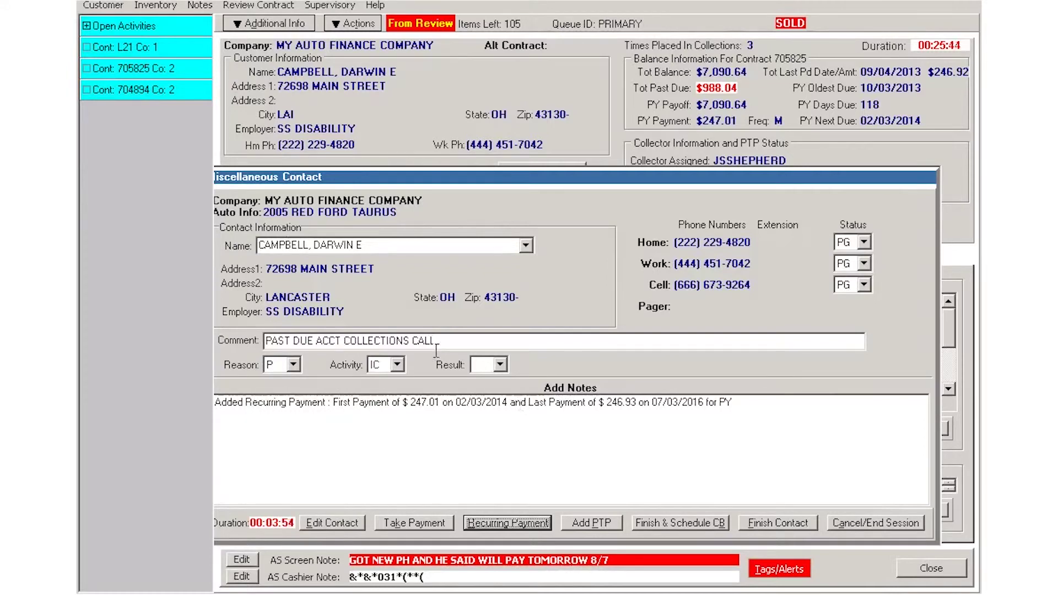
# Log the contact with comment 'set recurring schedule for monthly pmts' and result RS, then finish it
pyautogui.moveTo(451, 340); pyautogui.dragTo(89, 306)
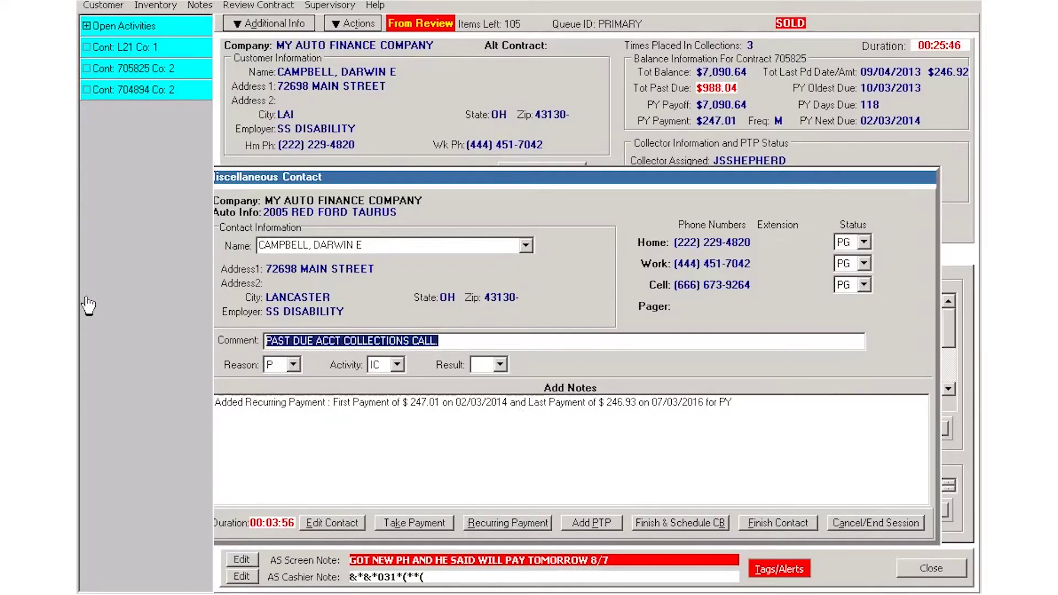
pyautogui.write('set recurr')
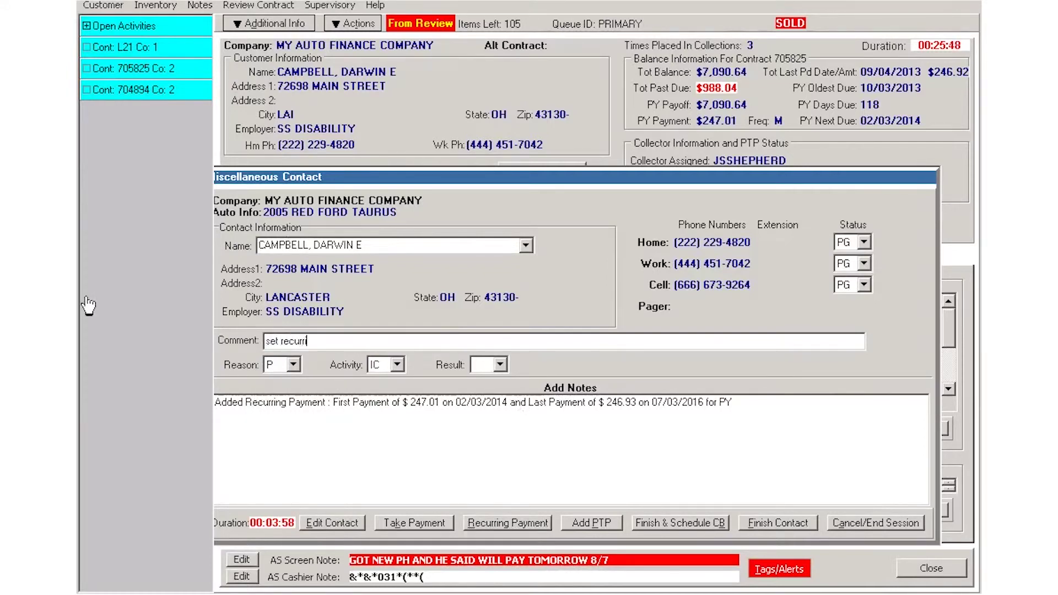
pyautogui.write('ing schedule for monthly pmts')
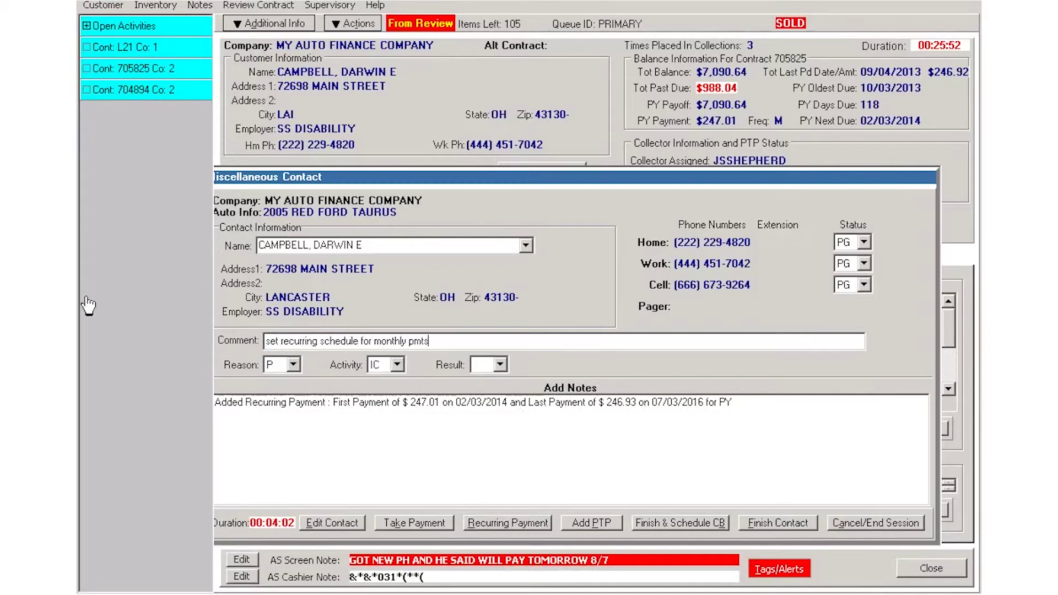
pyautogui.click(499, 365)
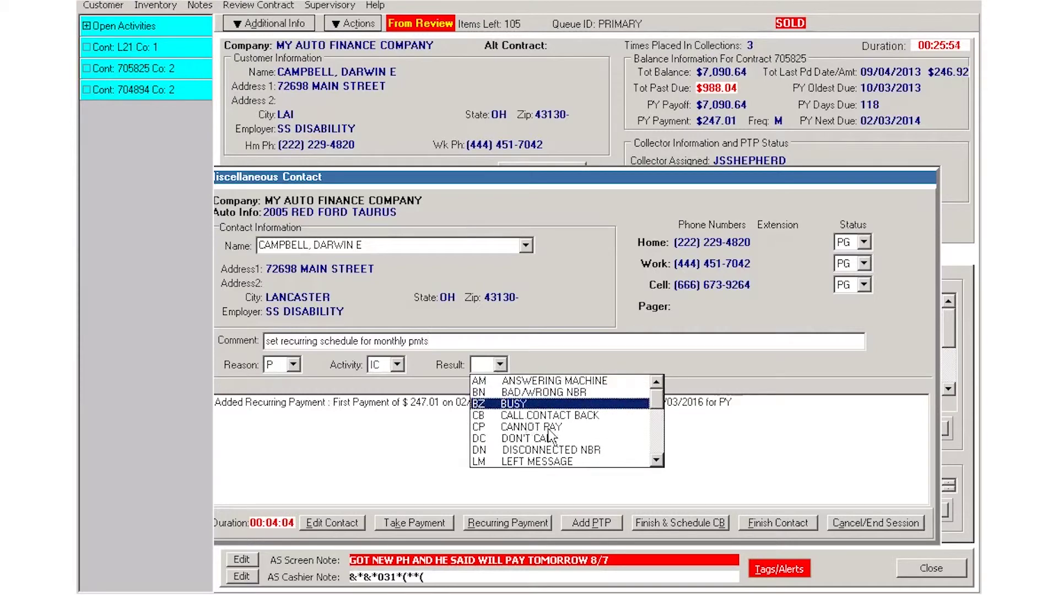
pyautogui.moveTo(658, 403); pyautogui.dragTo(660, 436)
pyautogui.scroll(-1, 552, 440)
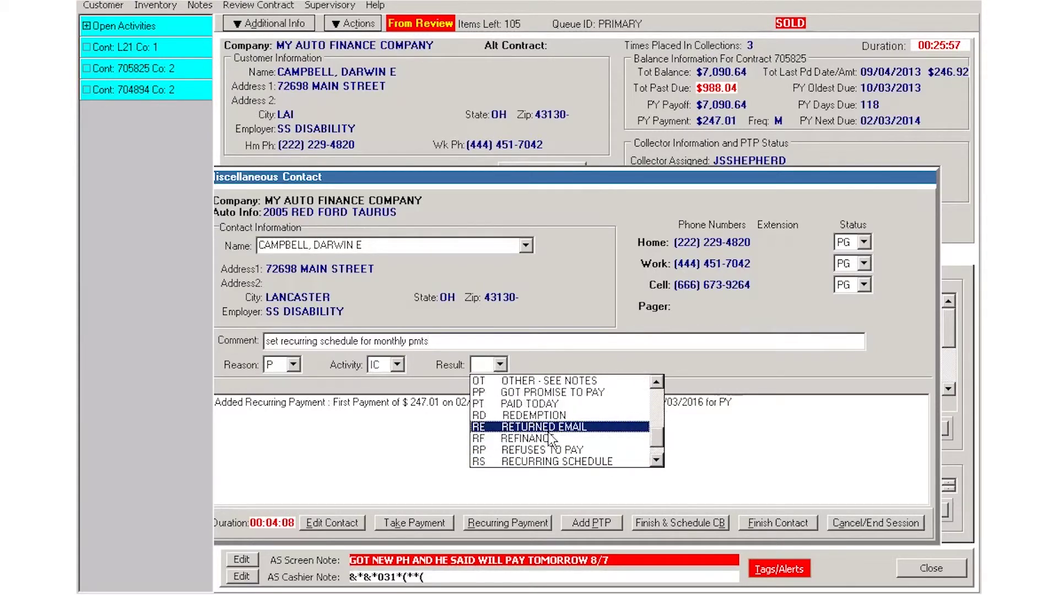
pyautogui.scroll(-1, 551, 440)
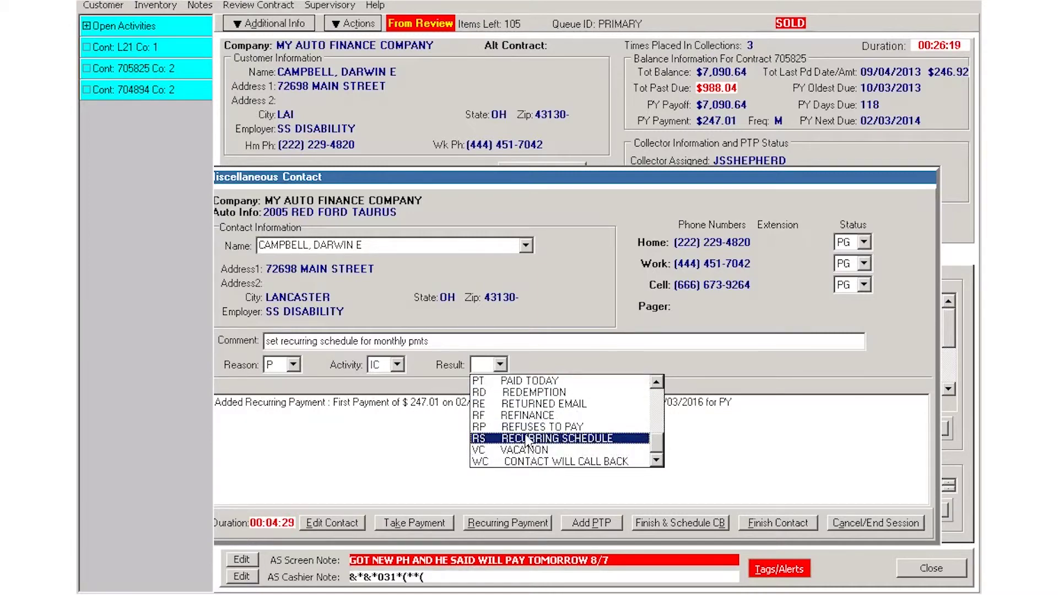
pyautogui.click(527, 438)
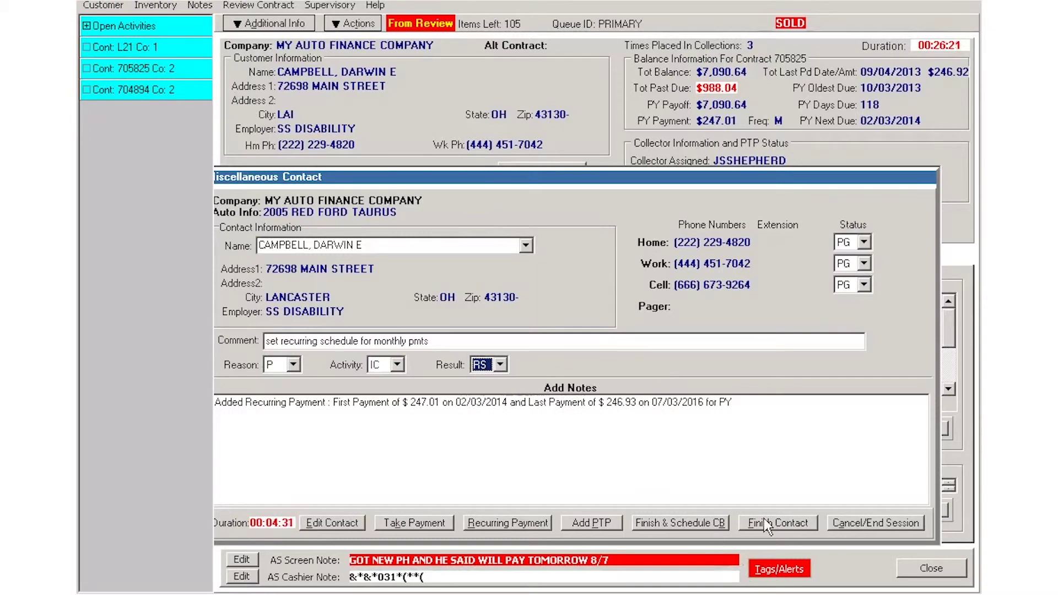
pyautogui.click(798, 518)
pyautogui.click(898, 521)
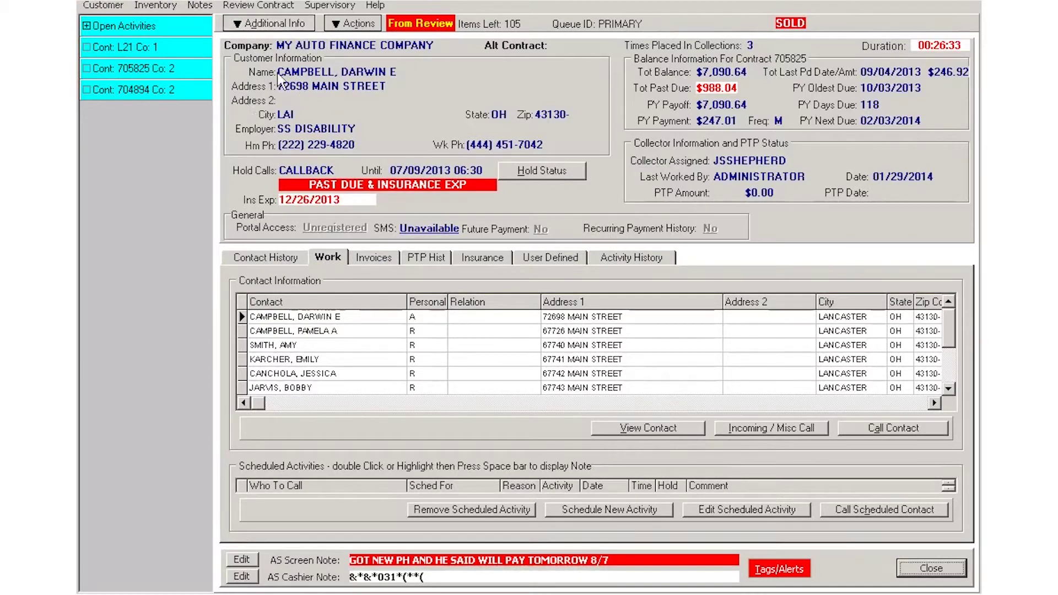
pyautogui.click(915, 565)
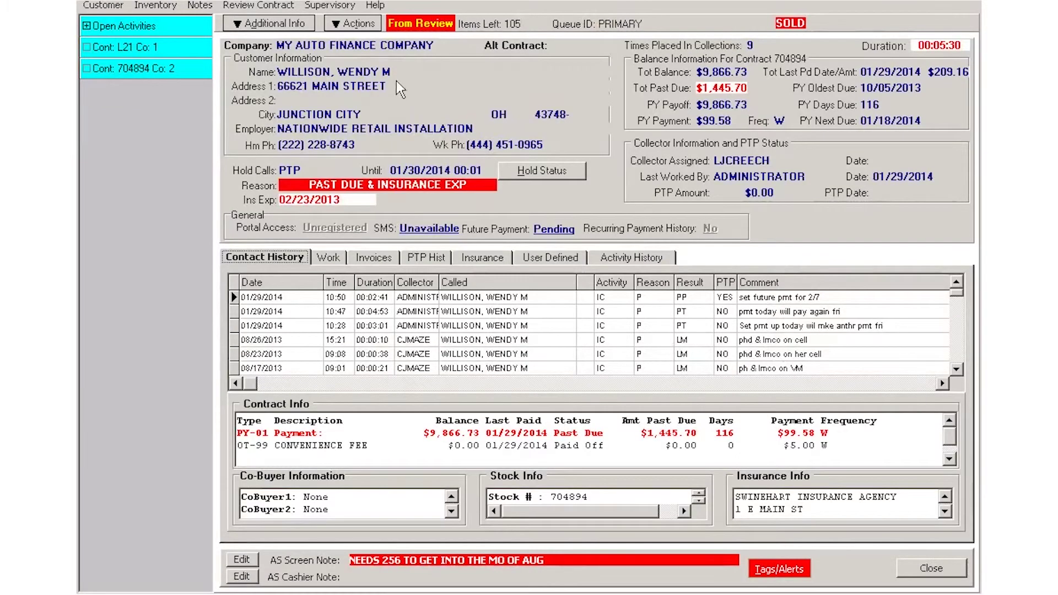
pyautogui.hotkey('ctrl', 'f')
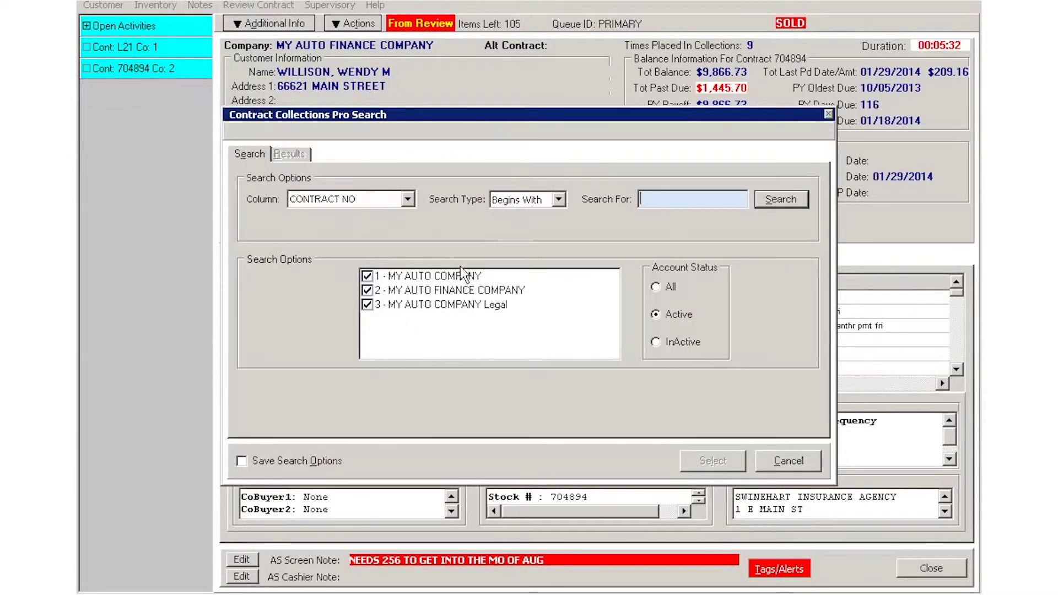
pyautogui.press('Return')
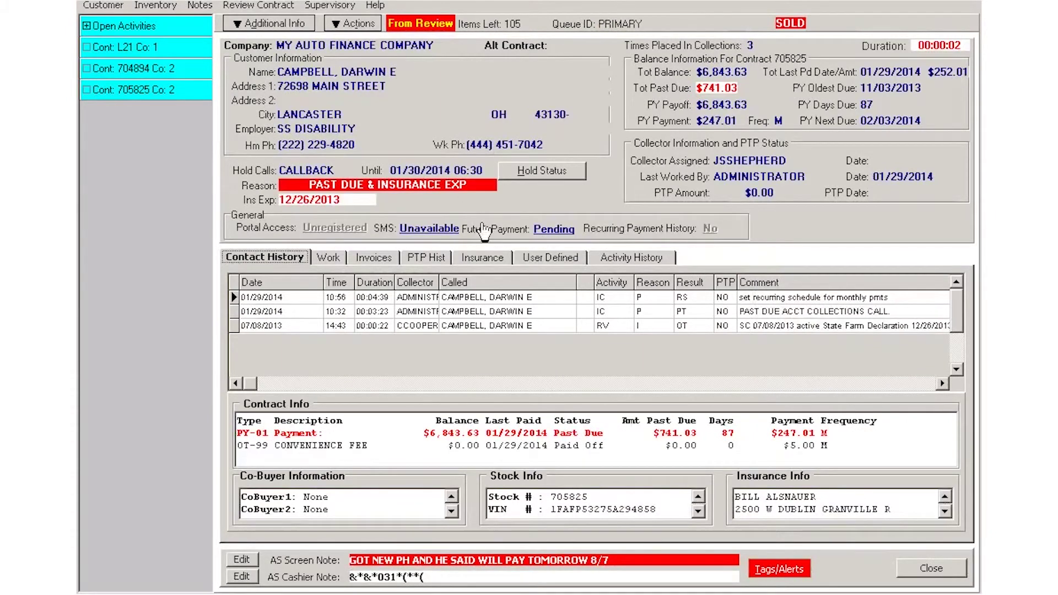
# Review the pending future payment dates, then return to the collection queues list
pyautogui.click(553, 228)
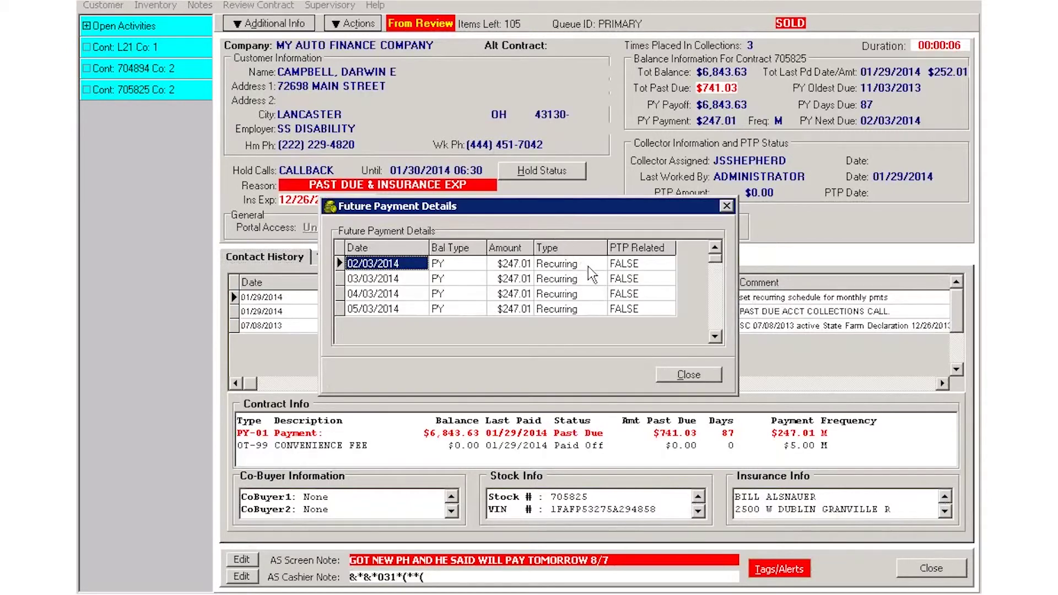
pyautogui.press('Down')
pyautogui.press('Down')
pyautogui.press('Down')
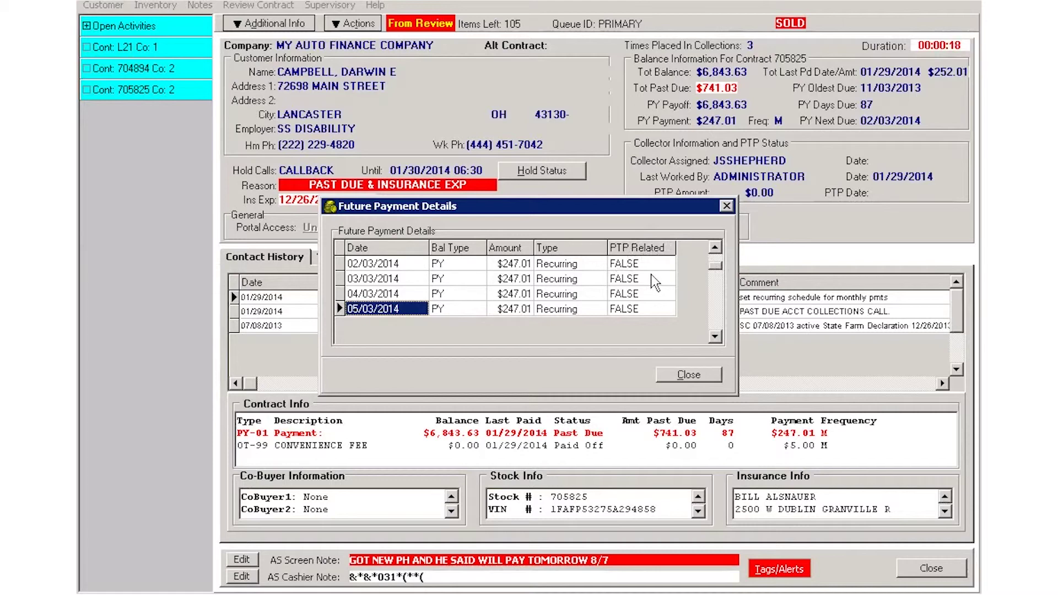
pyautogui.click(698, 374)
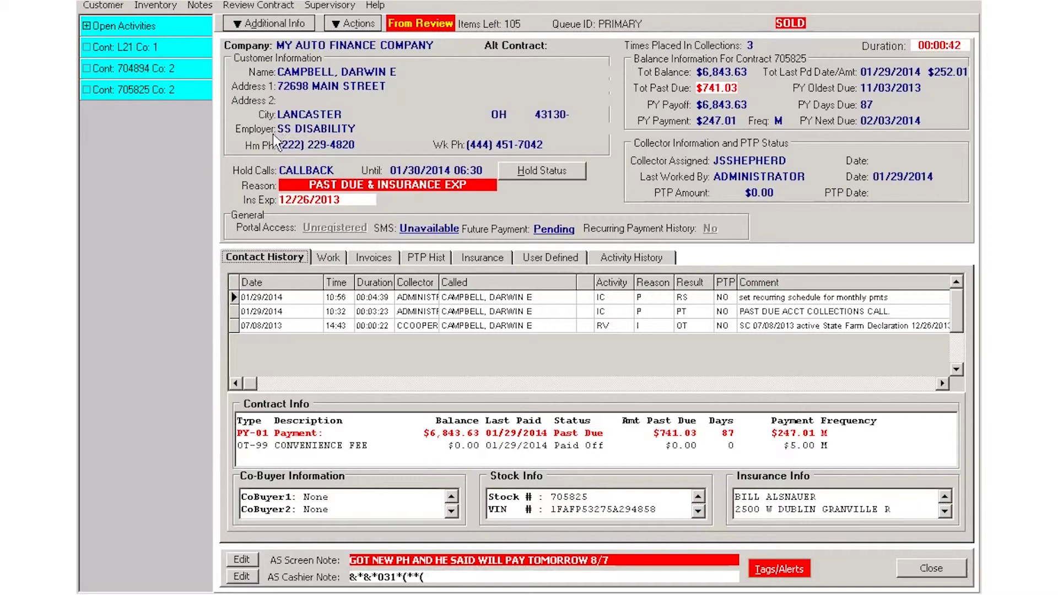
pyautogui.doubleClick(119, 25)
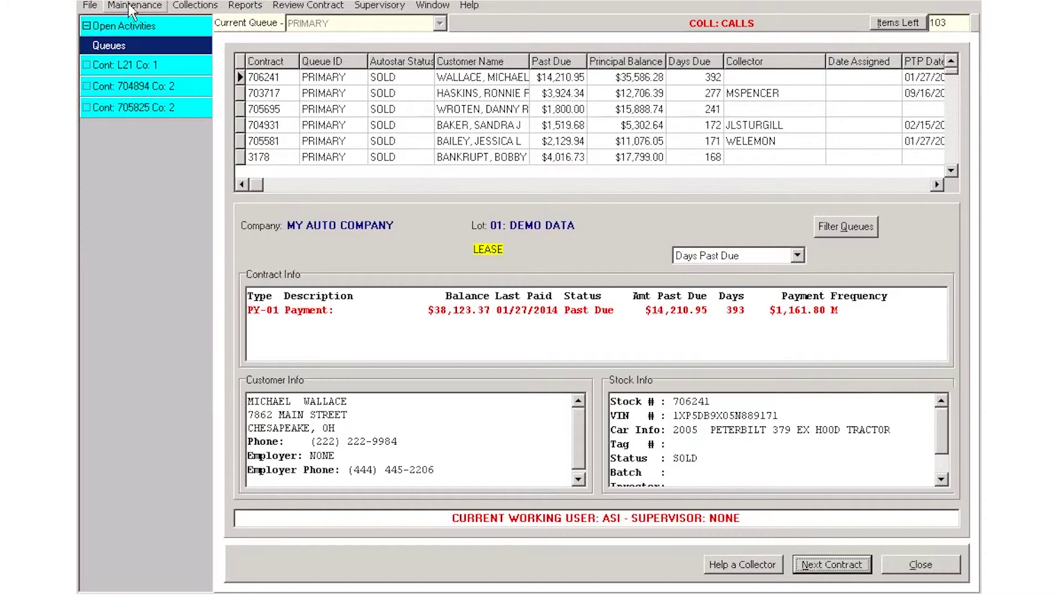
# Start a new code in Codes Maintenance with type CONTACT RESULT
pyautogui.click(131, 6)
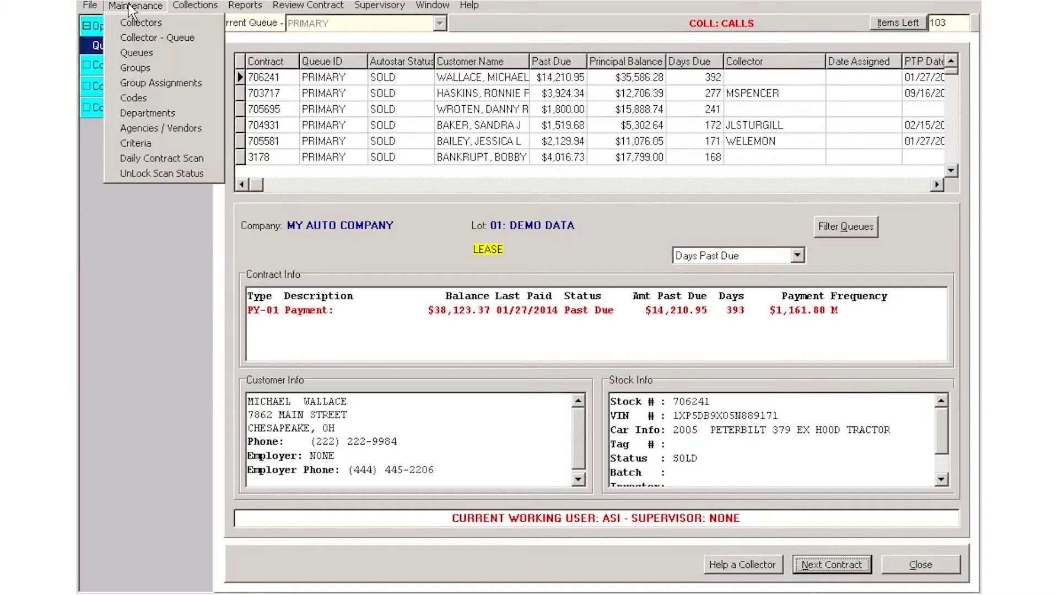
pyautogui.click(139, 97)
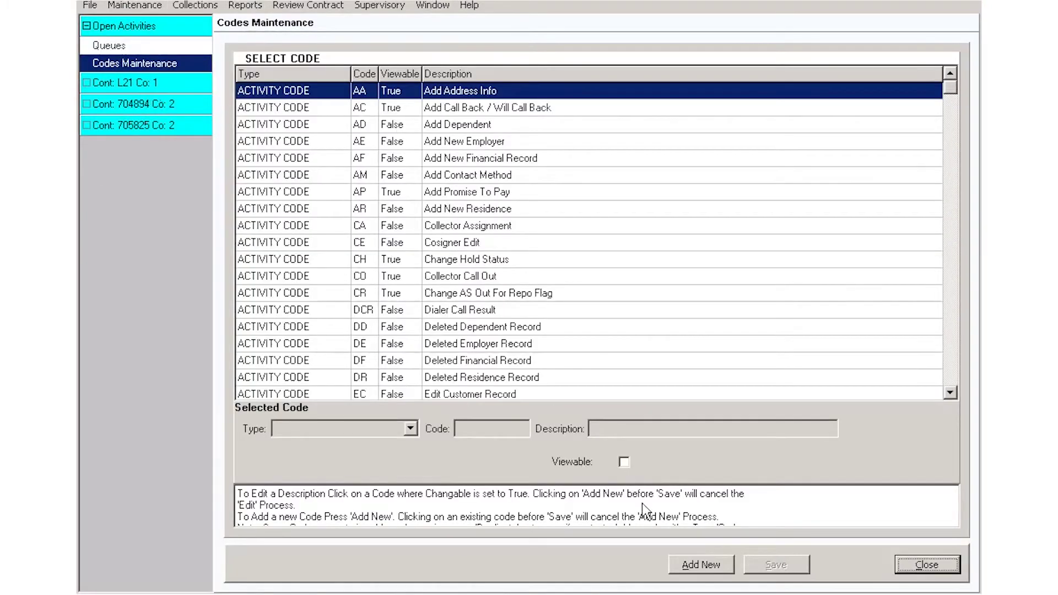
pyautogui.click(701, 565)
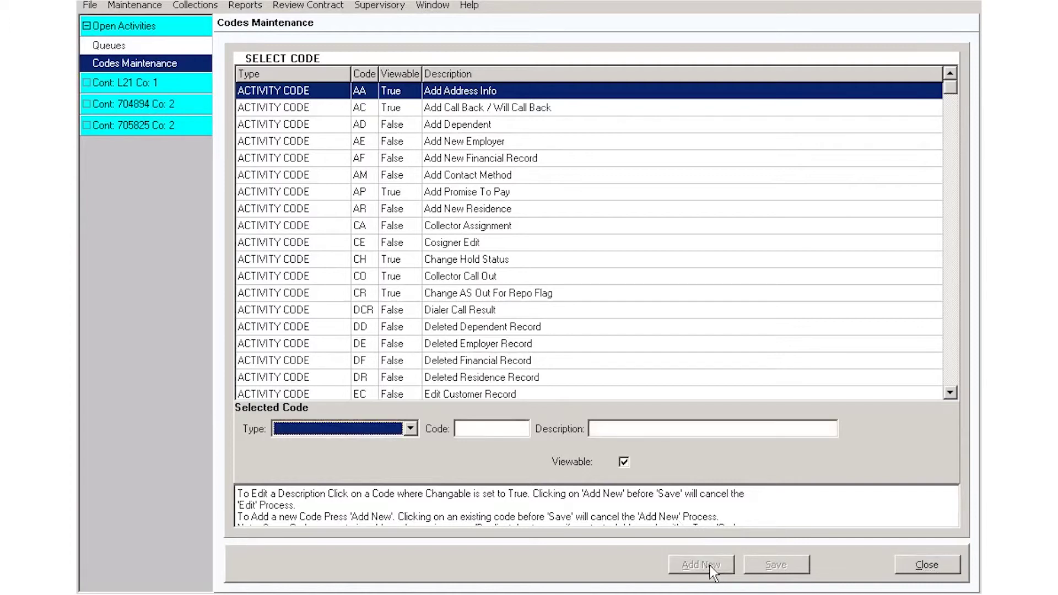
pyautogui.click(407, 427)
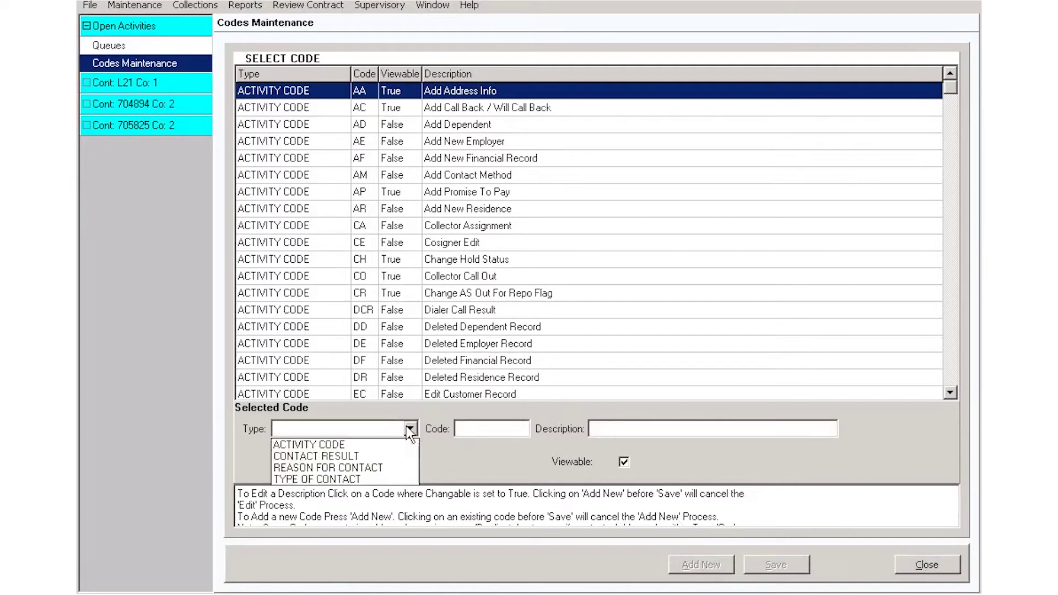
pyautogui.click(353, 457)
# Look at the code and description fields, then close Codes Maintenance without saving
pyautogui.click(494, 429)
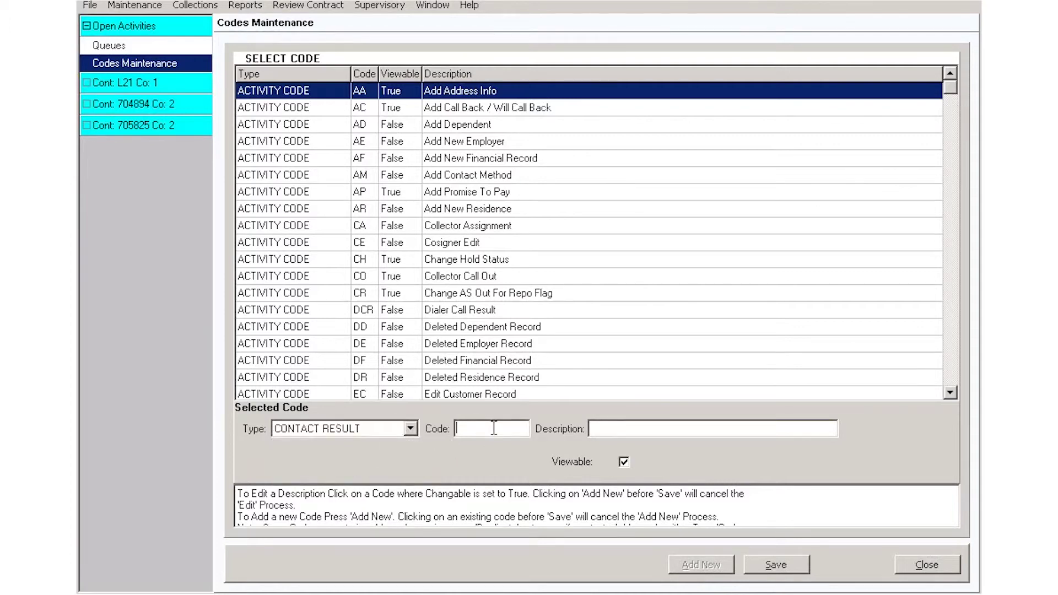
pyautogui.click(629, 430)
pyautogui.click(936, 571)
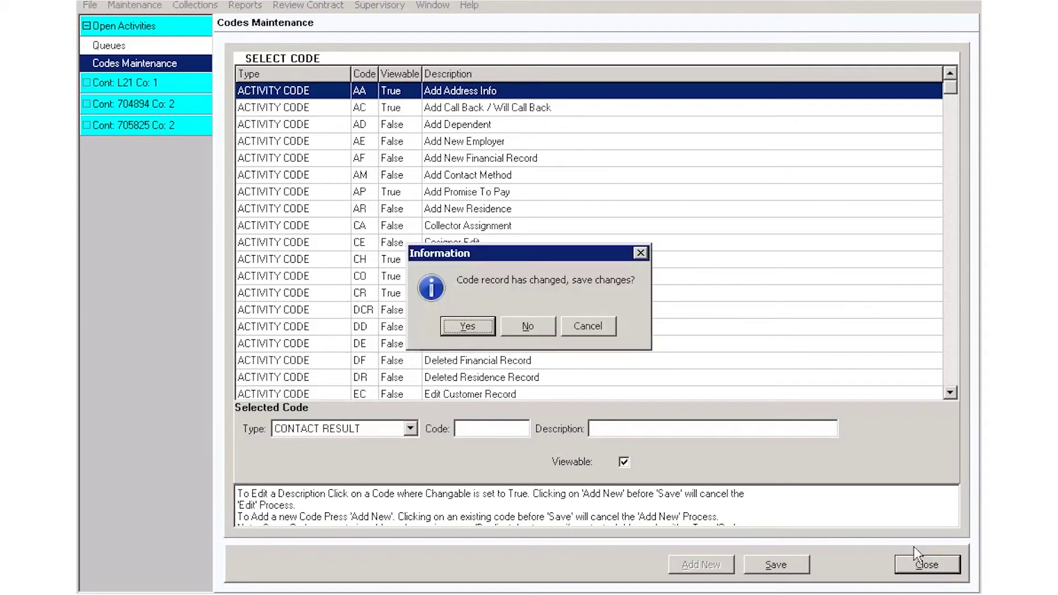
pyautogui.click(529, 329)
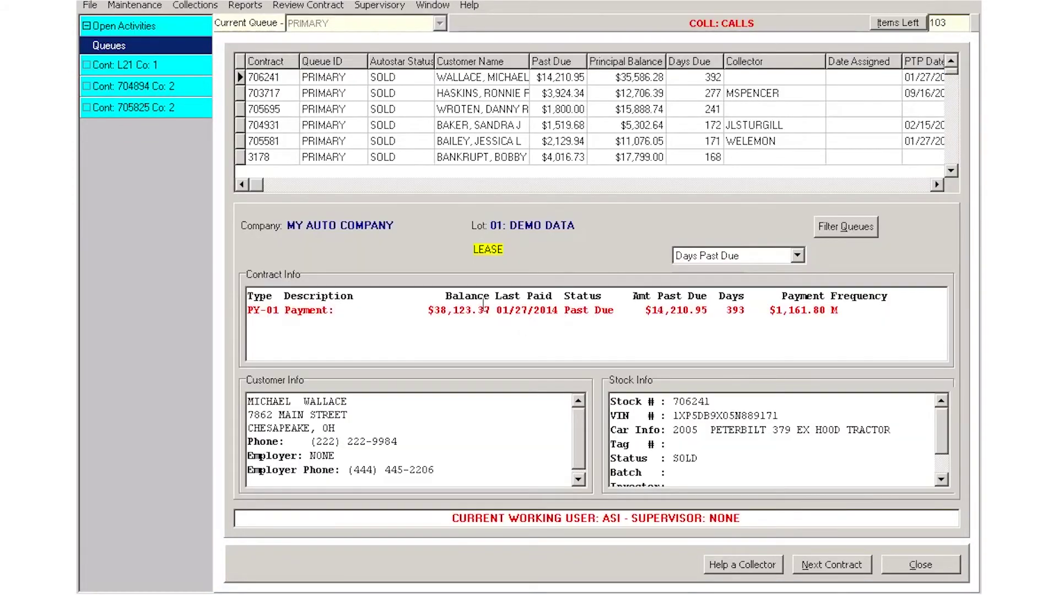